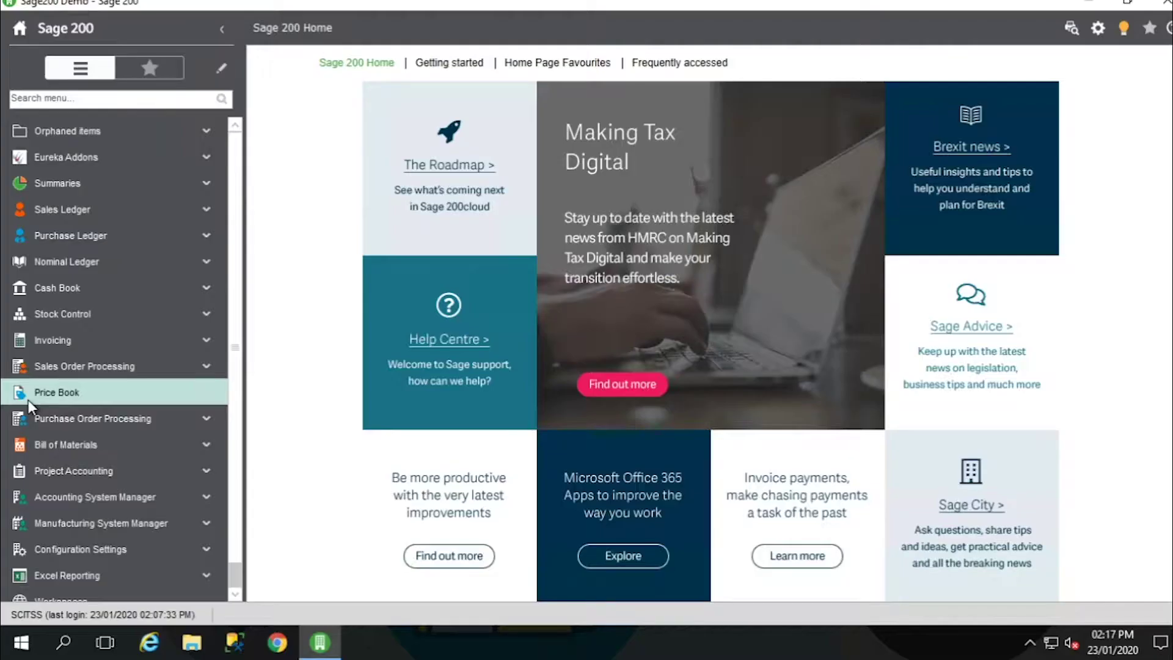
- Expand Sales Order Processing in the left navigation menu
left_click(107, 370)
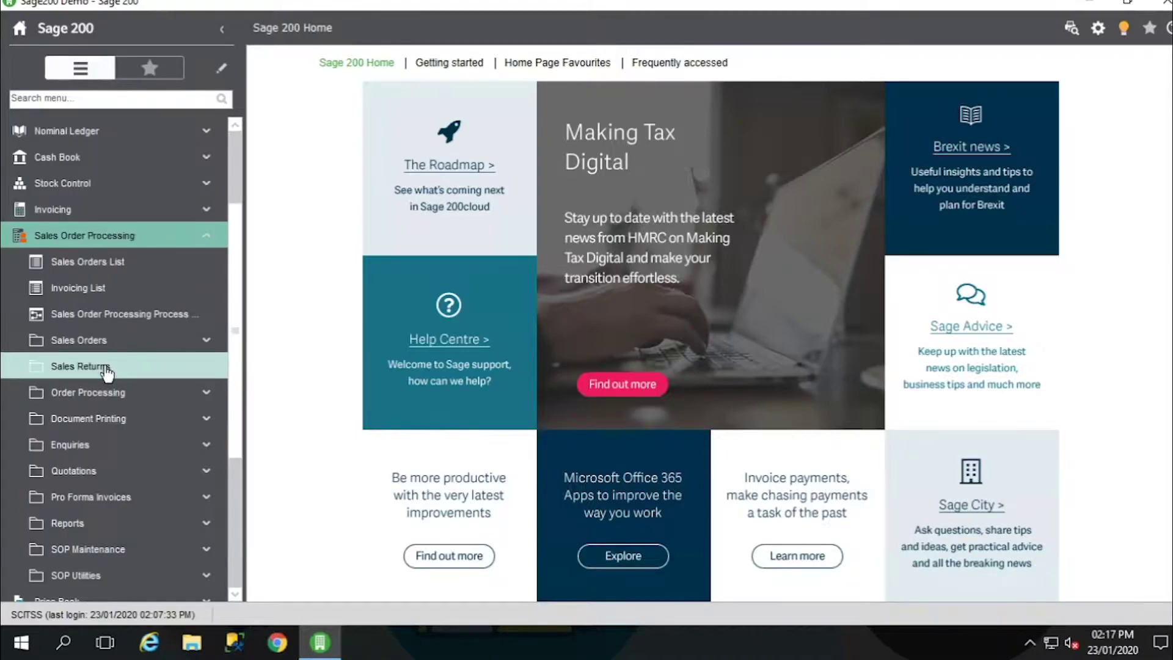
- Create a new sales order for the Quality Counts Kitchens account and begin adding an item line
left_click(131, 261)
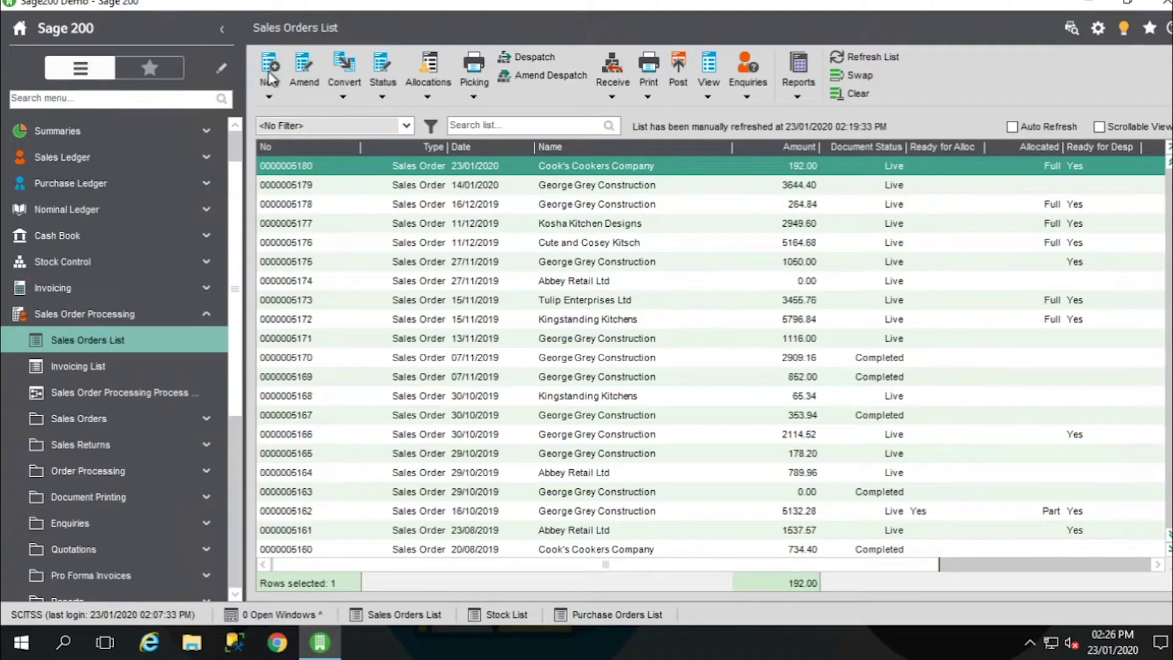
left_click(271, 76)
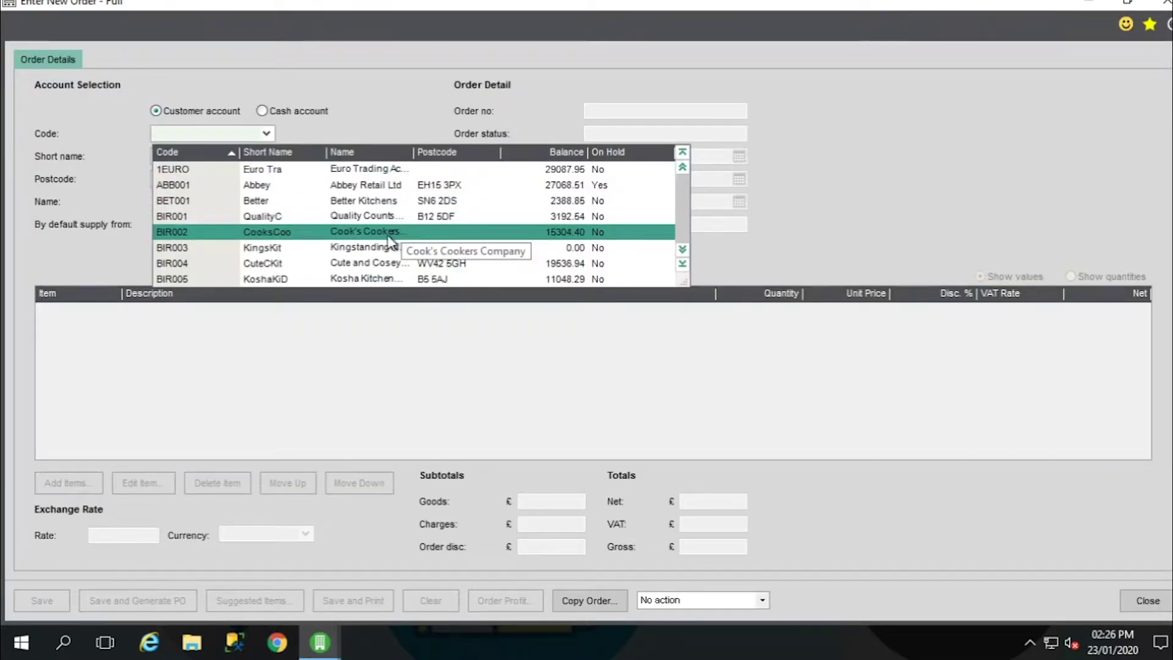
left_click(380, 217)
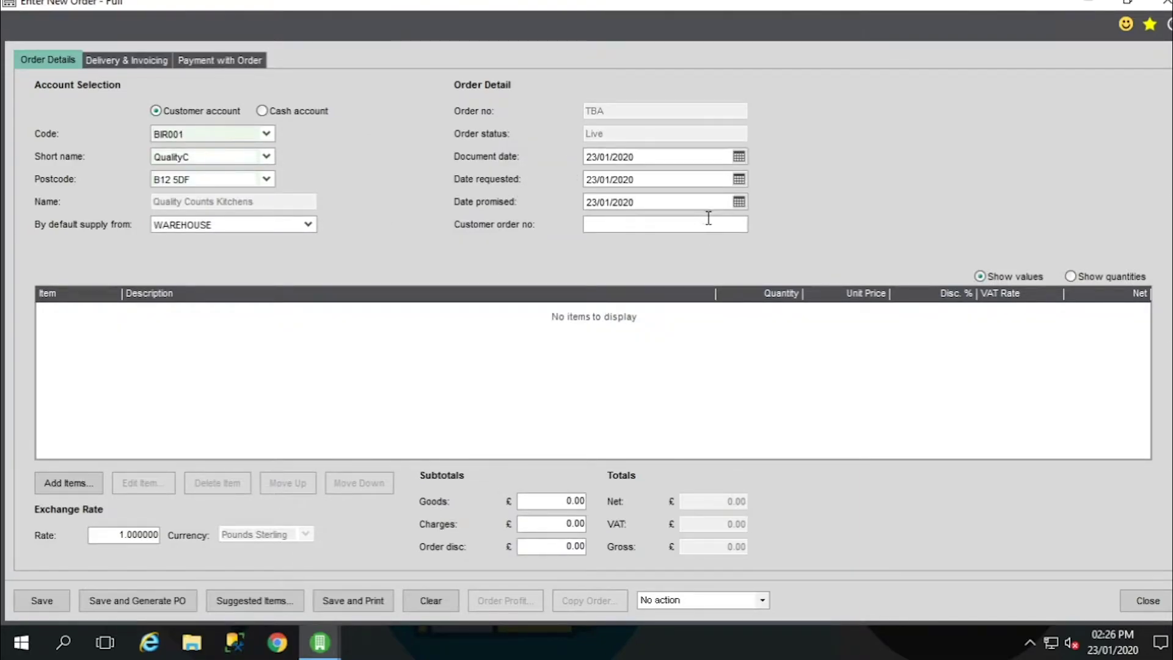
left_click(63, 484)
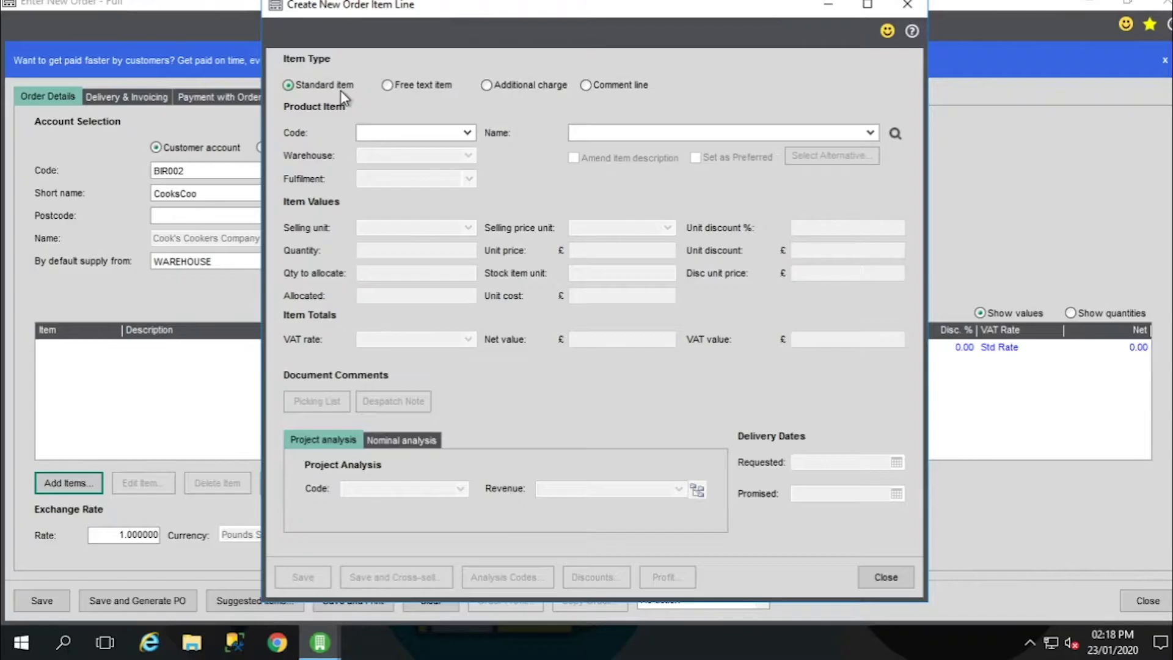
- Add a COFFEE_MUG line, quantity 1 at £10.00, fulfilled From Supplier Via Stock
left_click(368, 132)
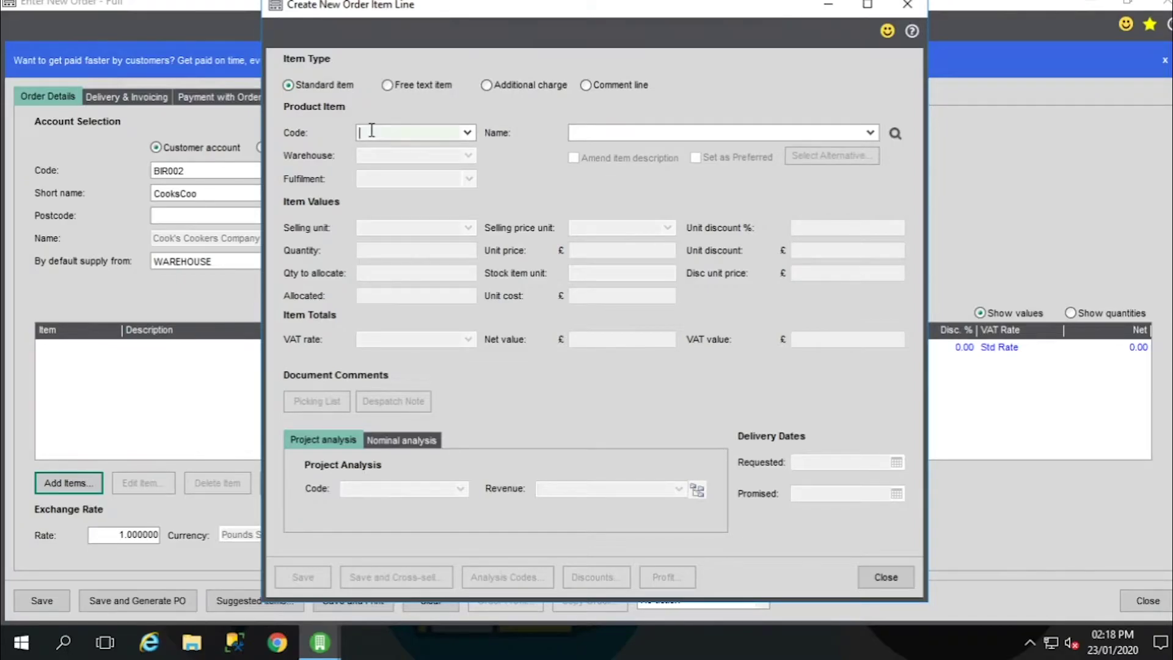
left_click(467, 133)
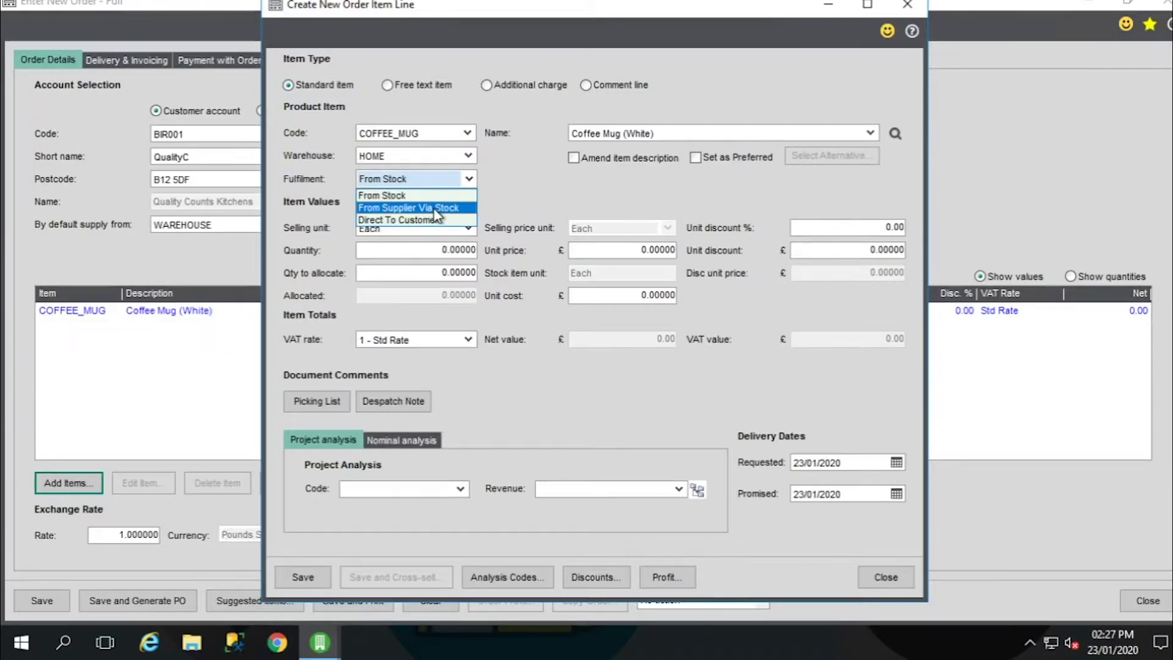
left_click(436, 208)
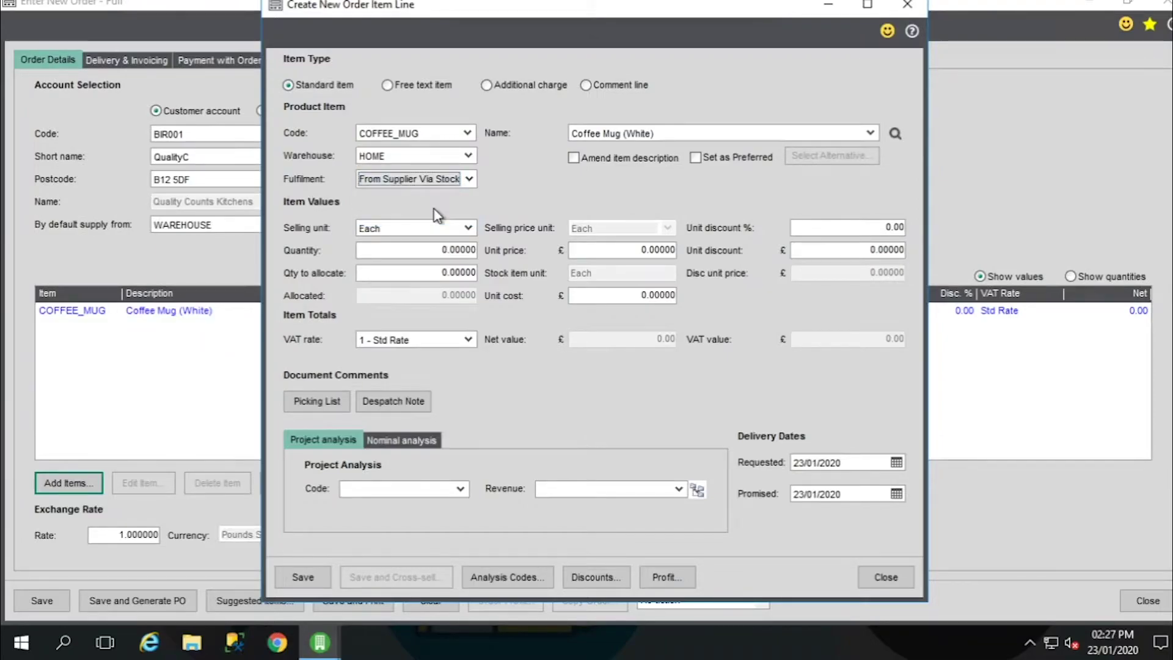
left_click(437, 250)
type("1")
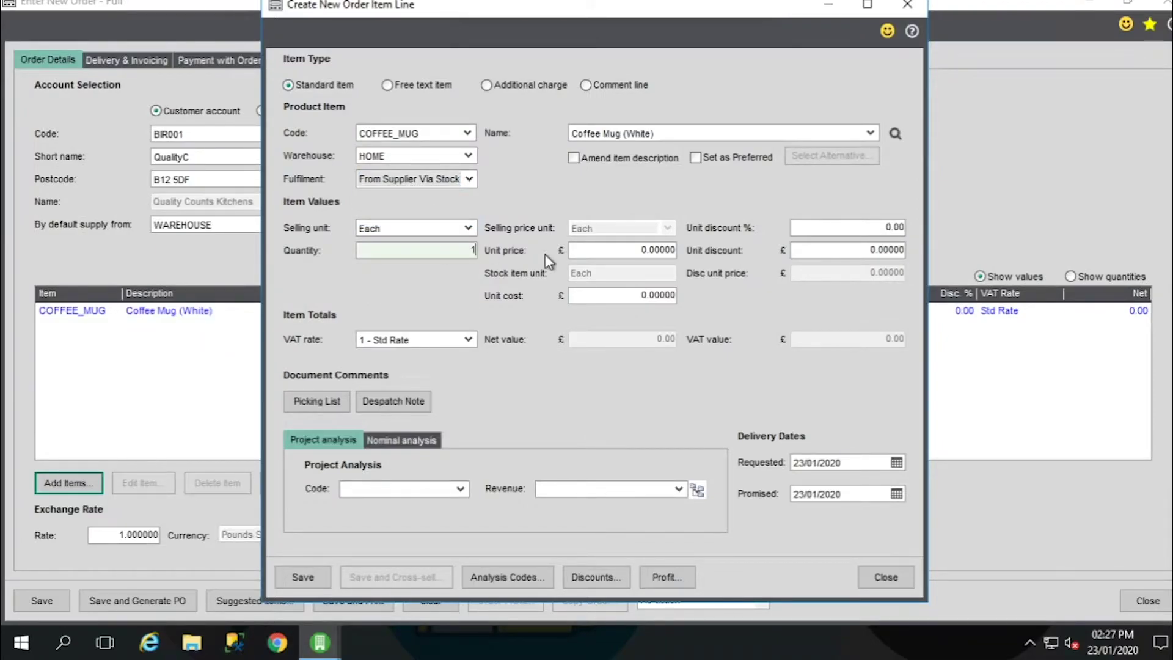
key("Tab")
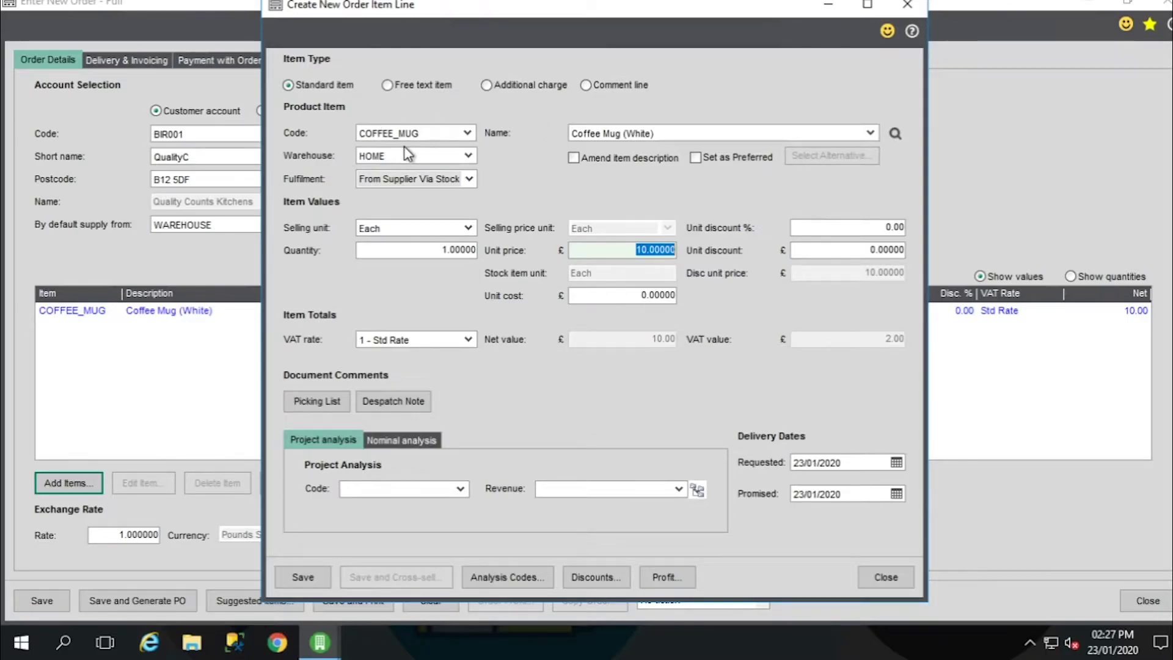
left_click(304, 578)
left_click(896, 574)
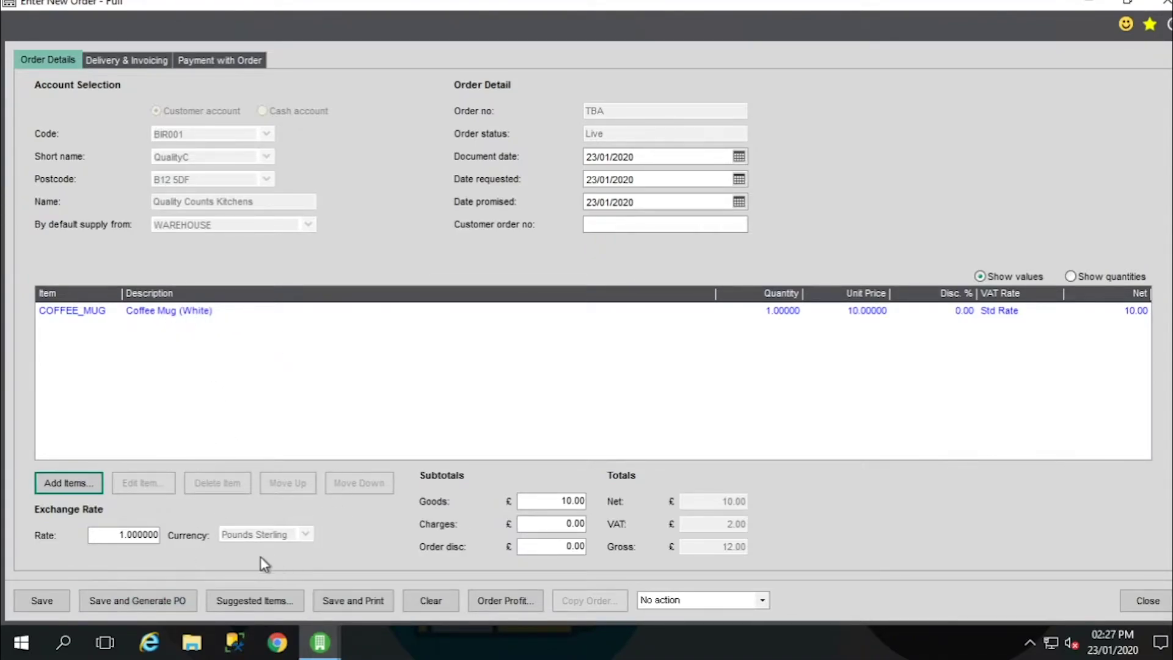
- Save and generate the PO, entering the customer order reference and confirming the new order number
left_click(181, 600)
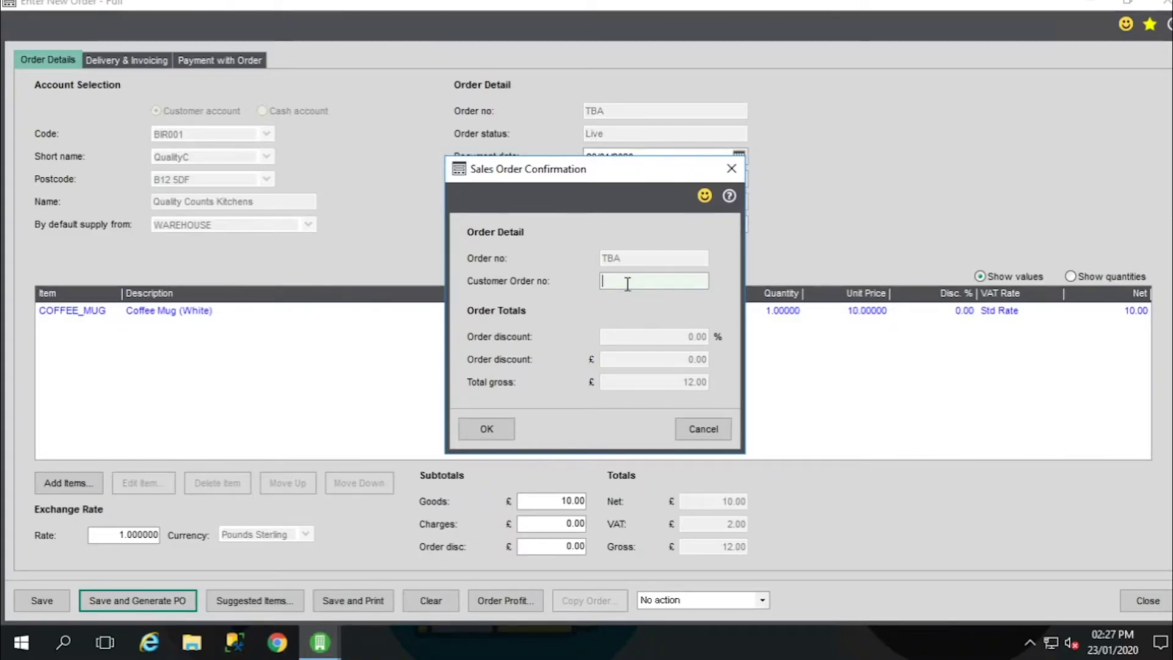
type("65-50")
left_click(487, 431)
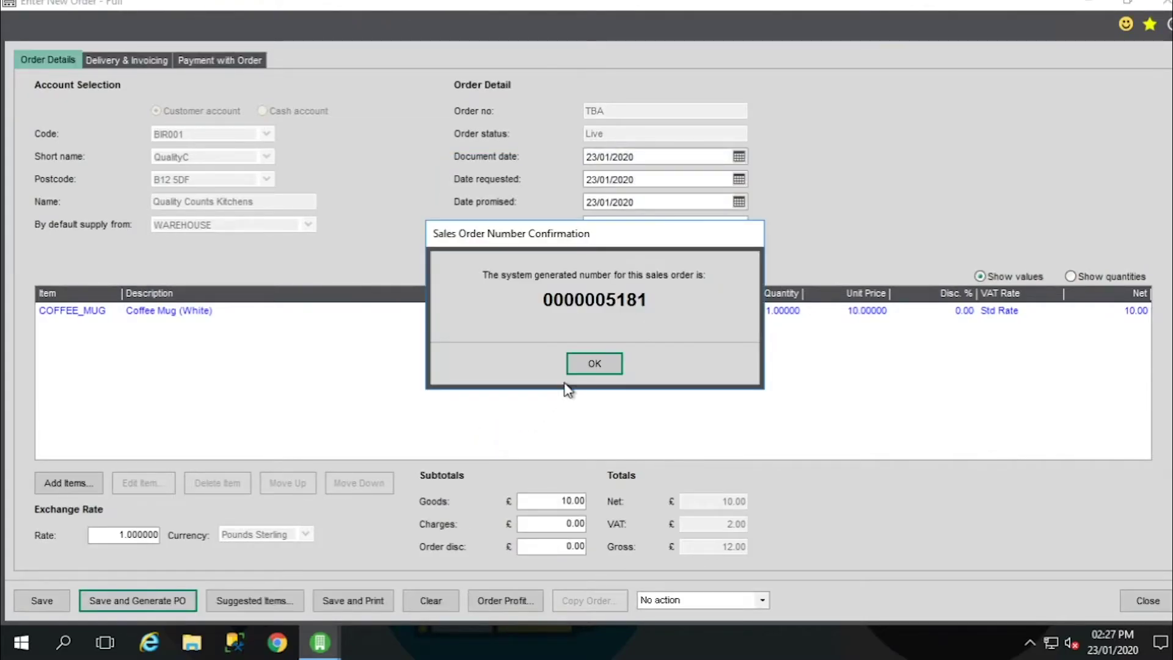
left_click(592, 364)
- Refresh the sales orders list and view the new Quality Counts Kitchens order at £12.00
left_click(1148, 600)
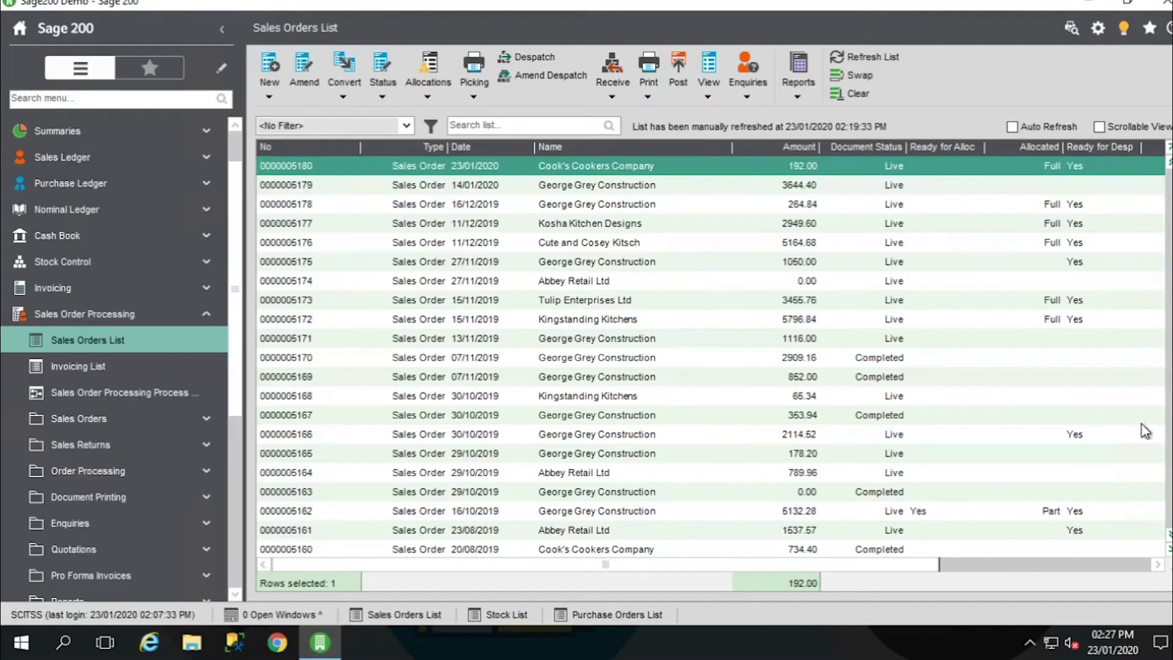
left_click(854, 56)
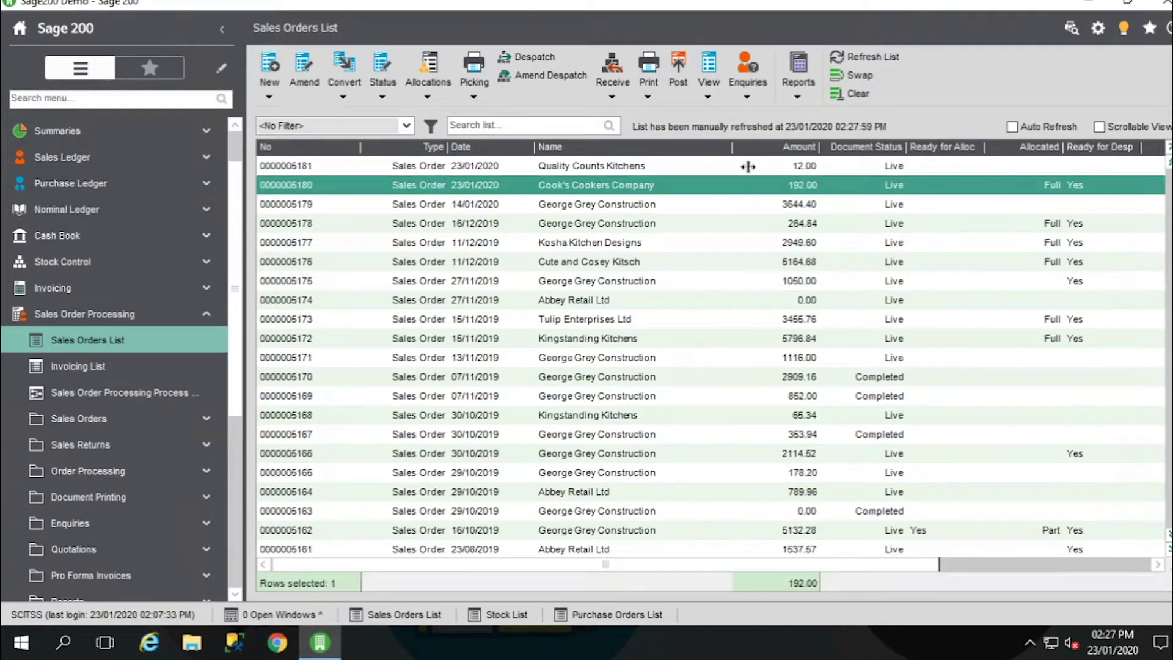
left_click(512, 168)
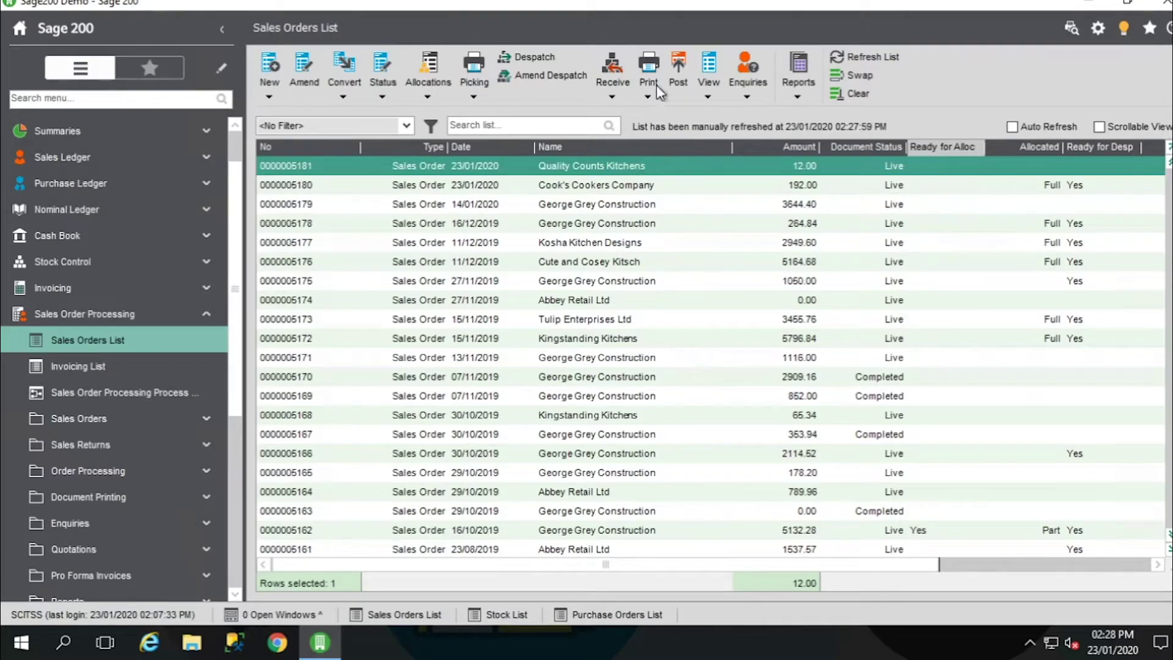
left_click(703, 65)
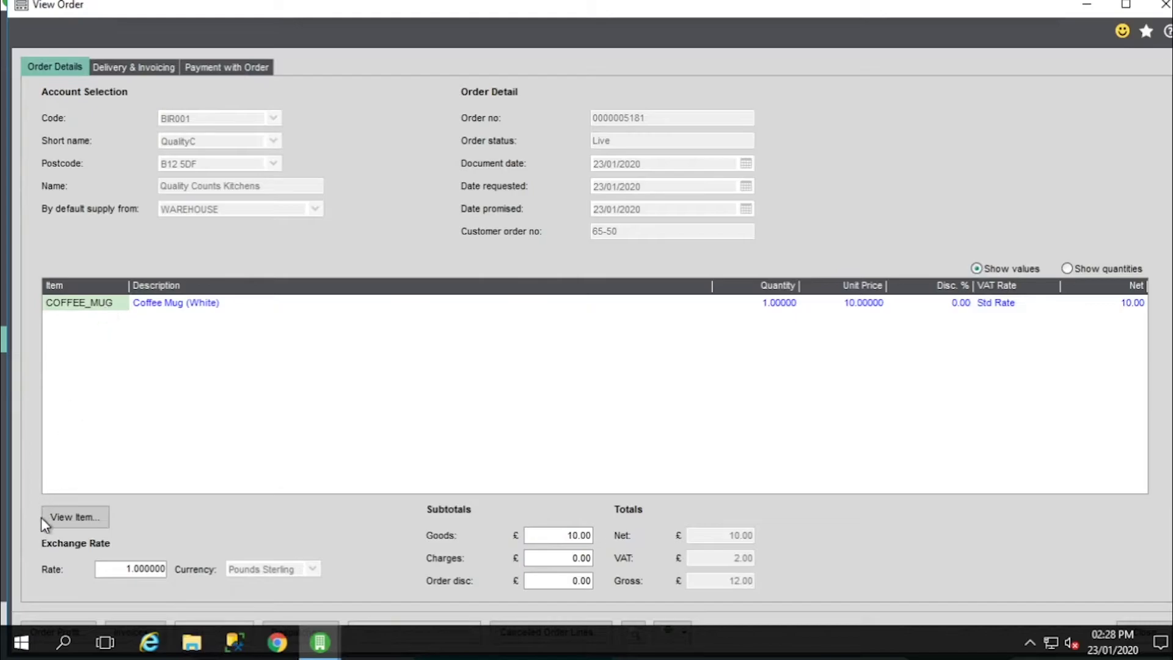
- Inspect the mug line's linked Atlas Ranges purchase order (one mug at £5.50), then close all windows
left_click(65, 515)
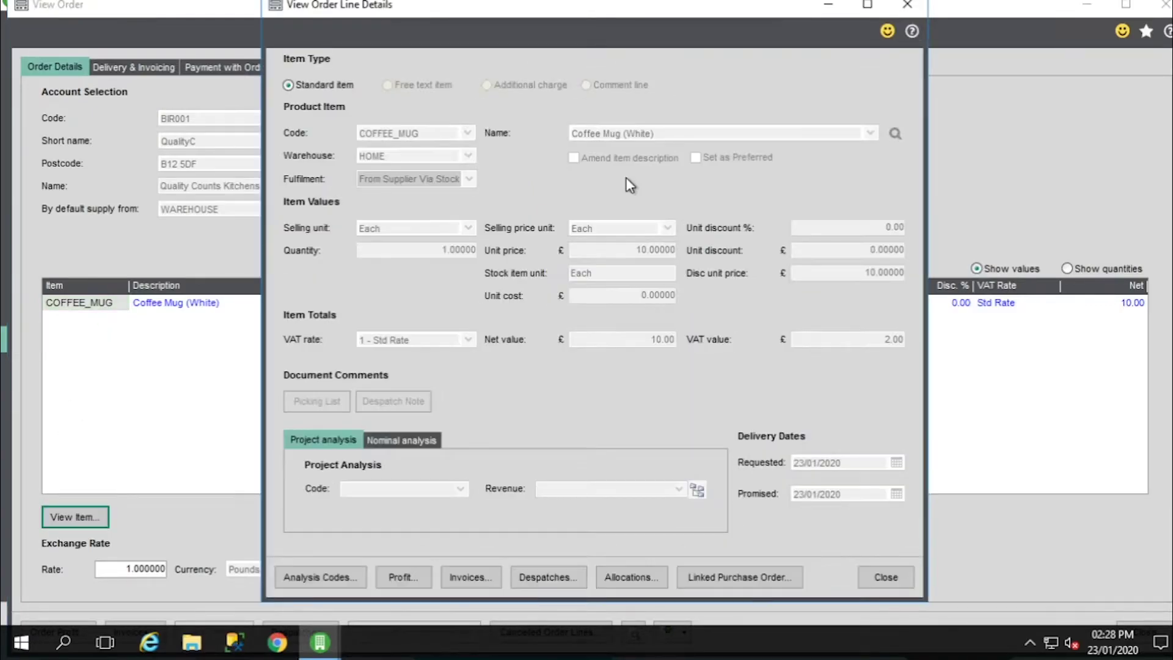
left_click(754, 582)
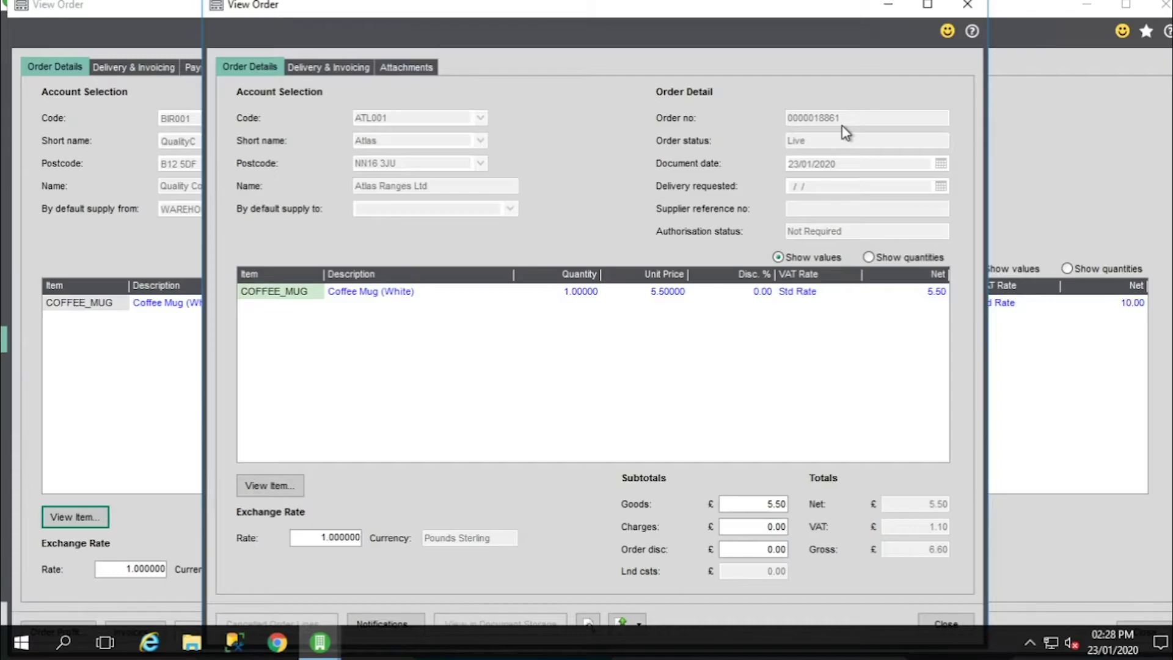
left_click(976, 13)
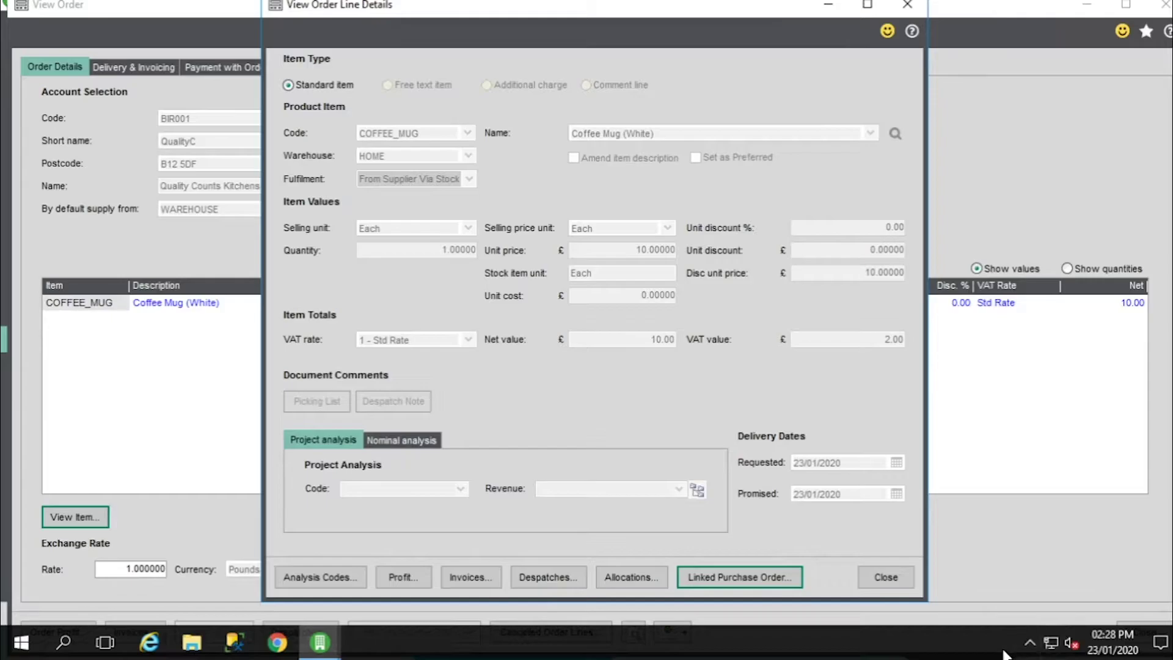
left_click(904, 581)
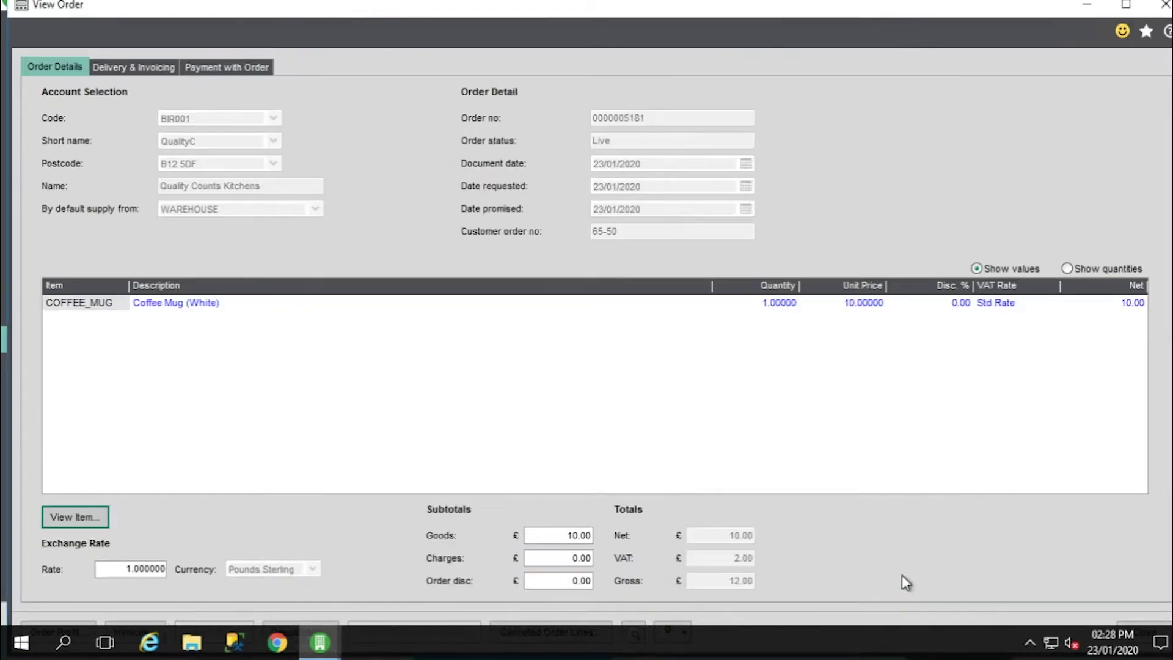
left_click(1165, 5)
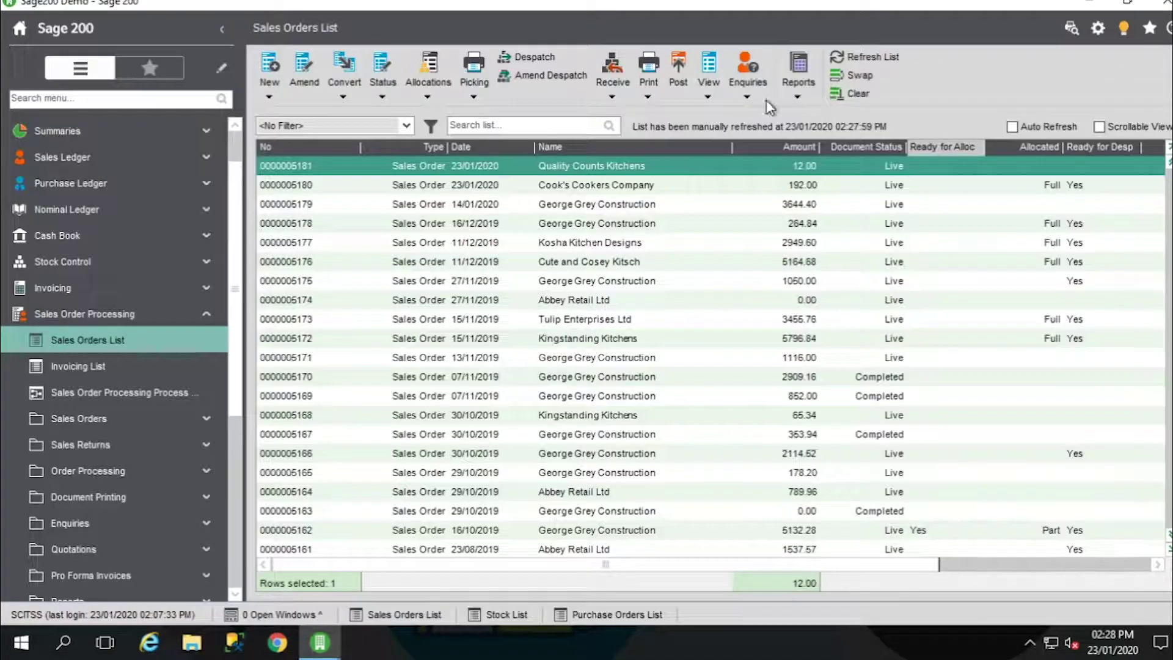
- Switch from Sales Order Processing to the Purchase Orders List
left_click(861, 57)
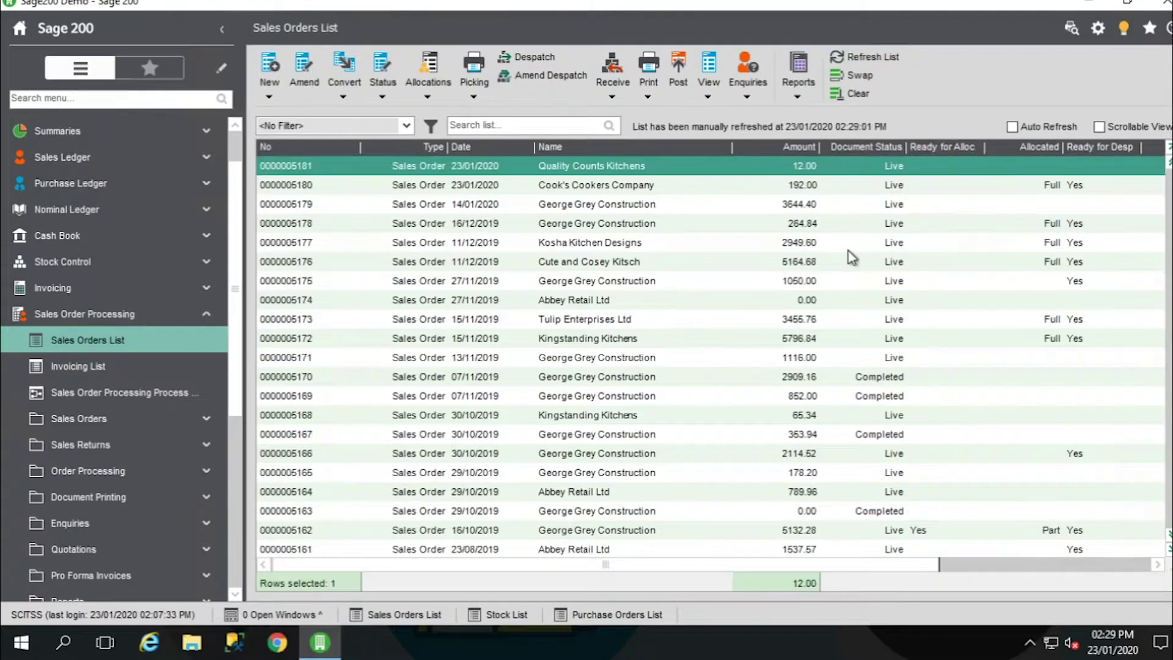
left_click(71, 313)
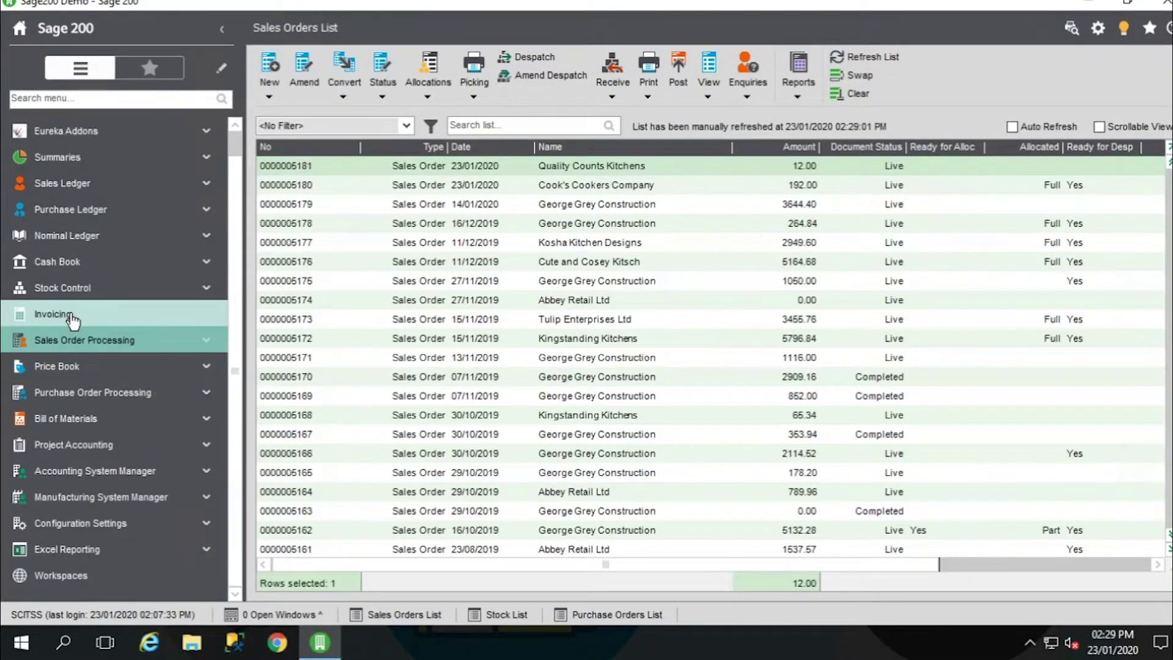
left_click(116, 398)
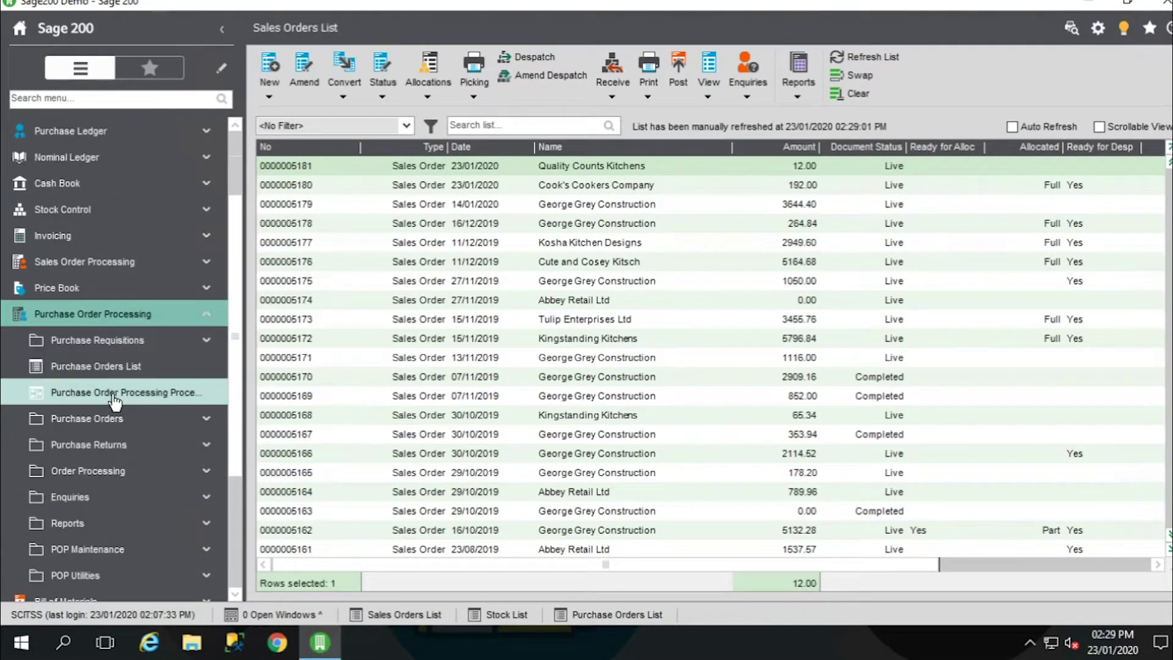
left_click(101, 369)
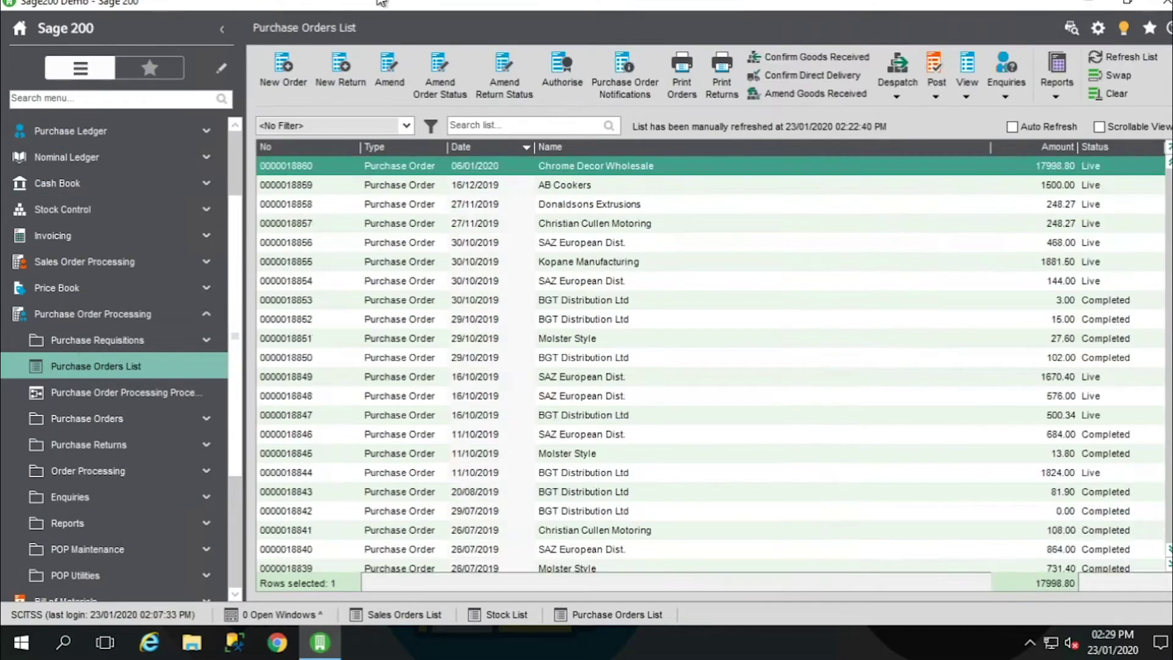
- Refresh the list, enable Auto Refresh, and amend the Atlas Ranges Ltd purchase order
left_click(1126, 58)
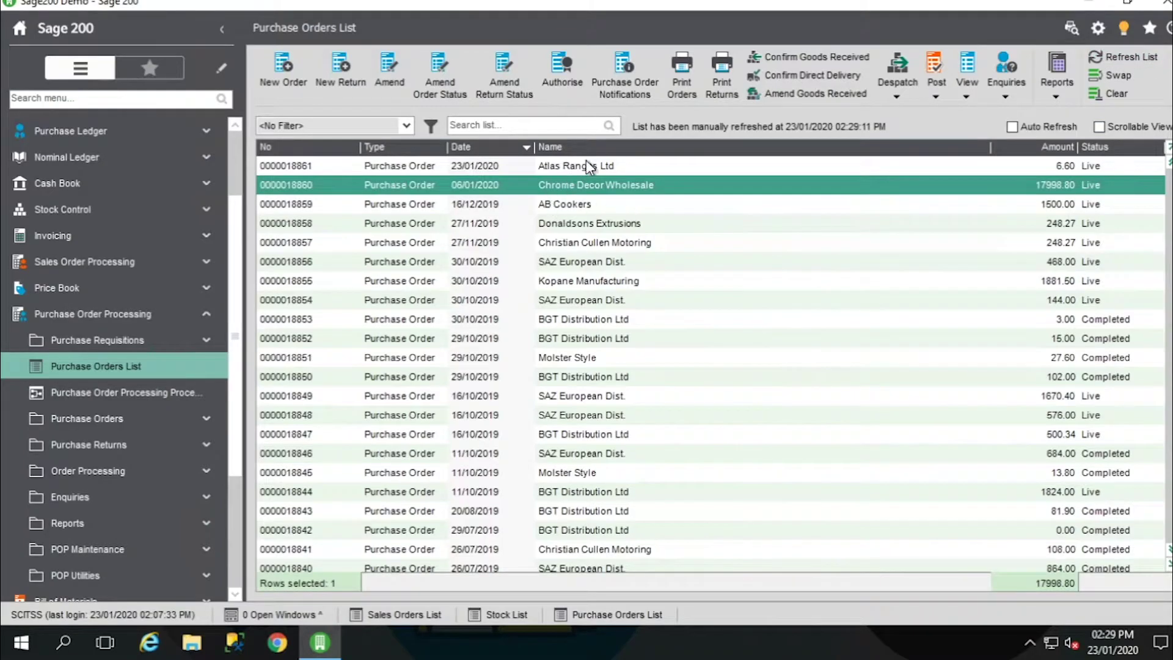
left_click(609, 164)
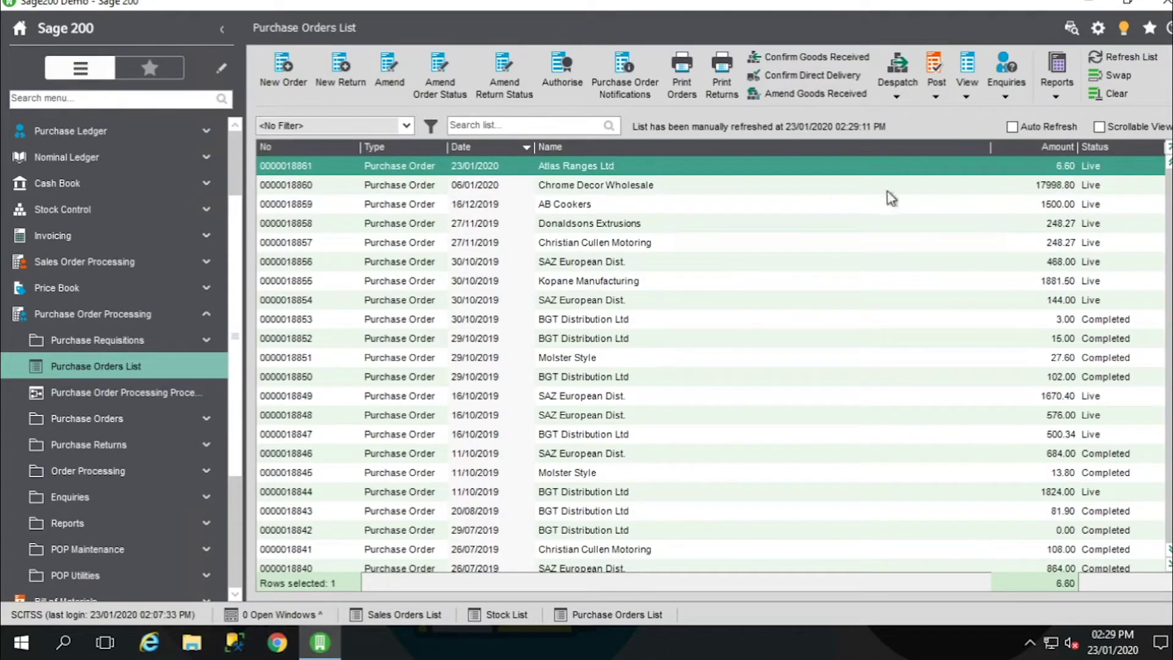
left_click(1013, 127)
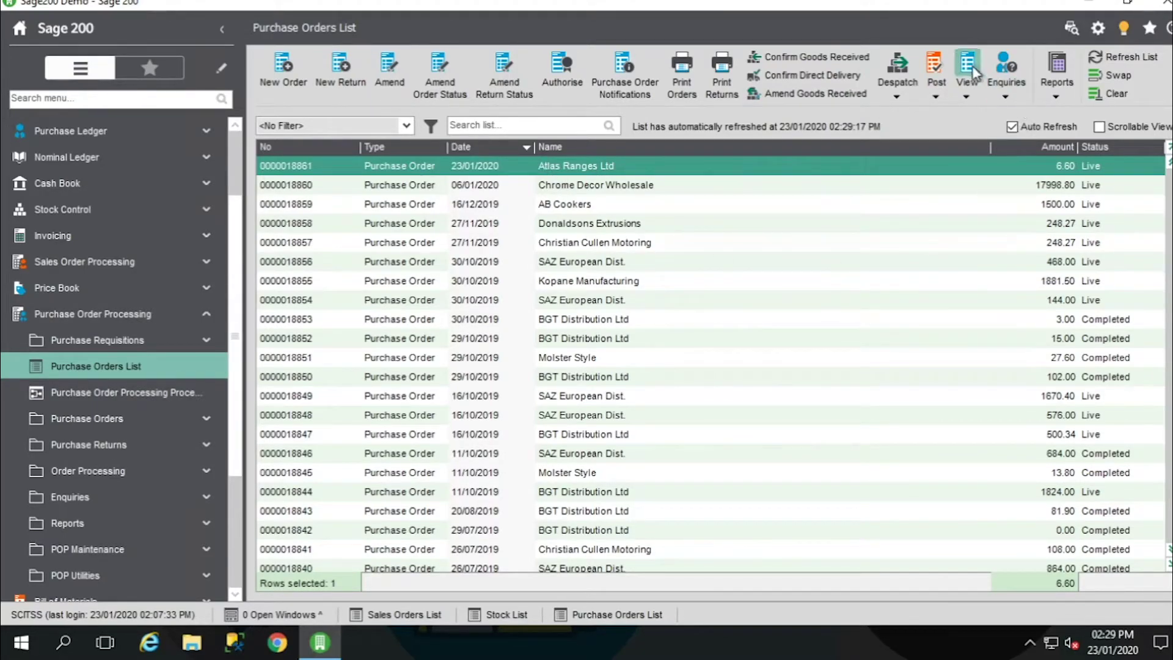
left_click(389, 72)
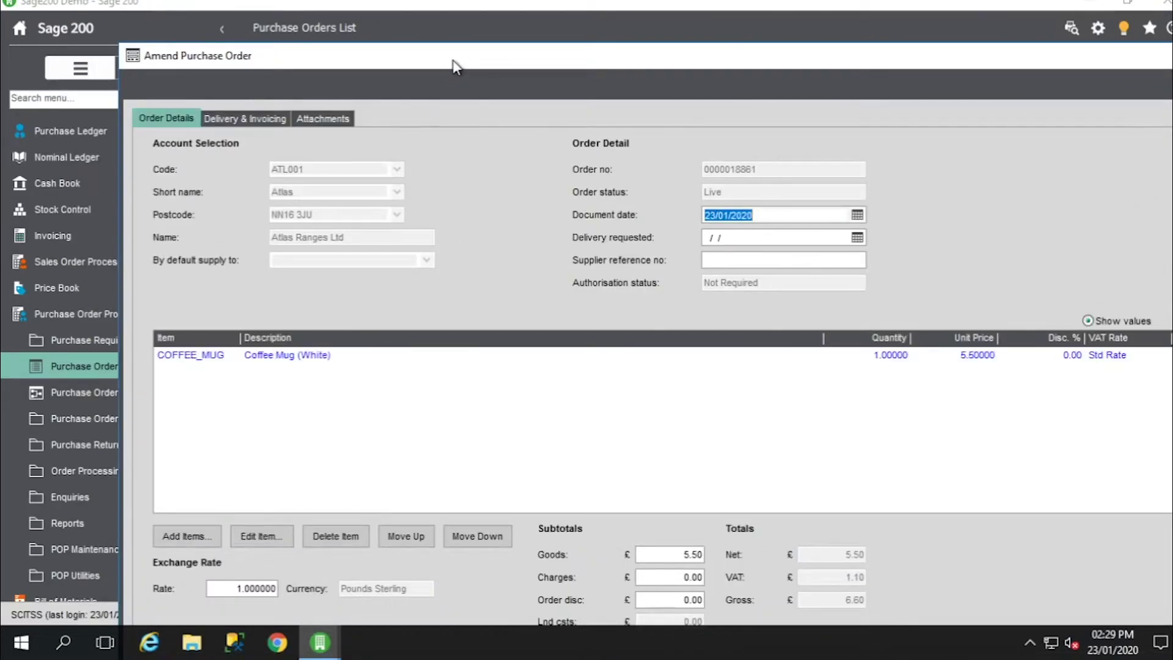
- Check Delivery & Invoicing, then open the COFFEE_MUG line (£5.50) for editing in the maximised window
left_click_drag(443, 68, 369, 16)
left_click(159, 68)
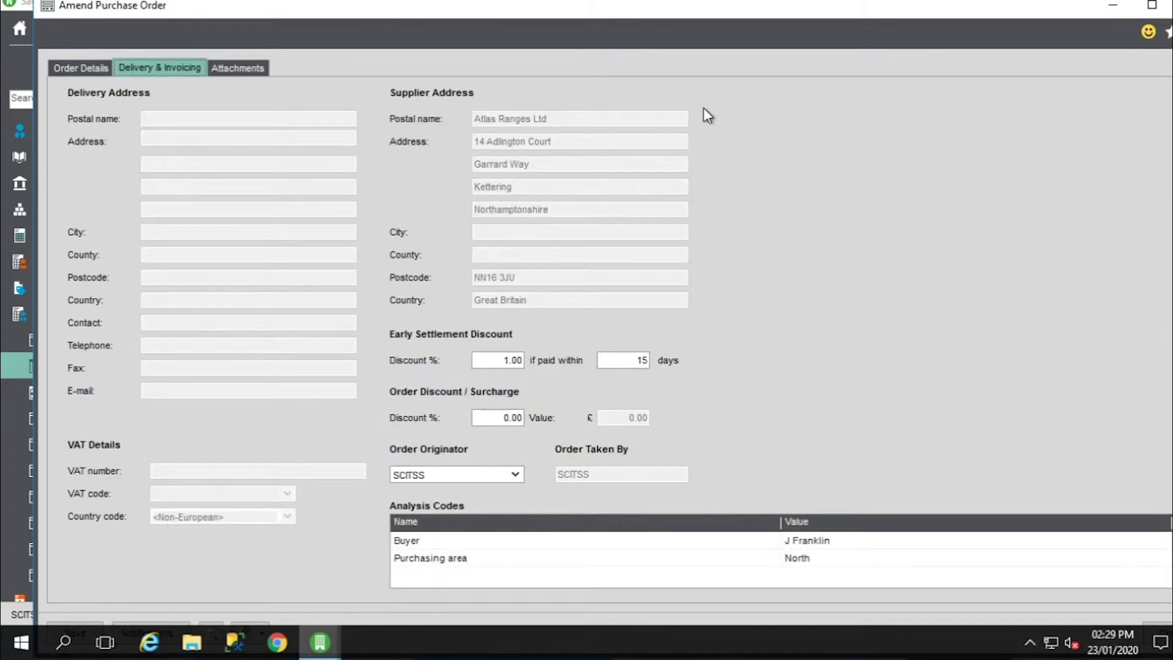
left_click(84, 68)
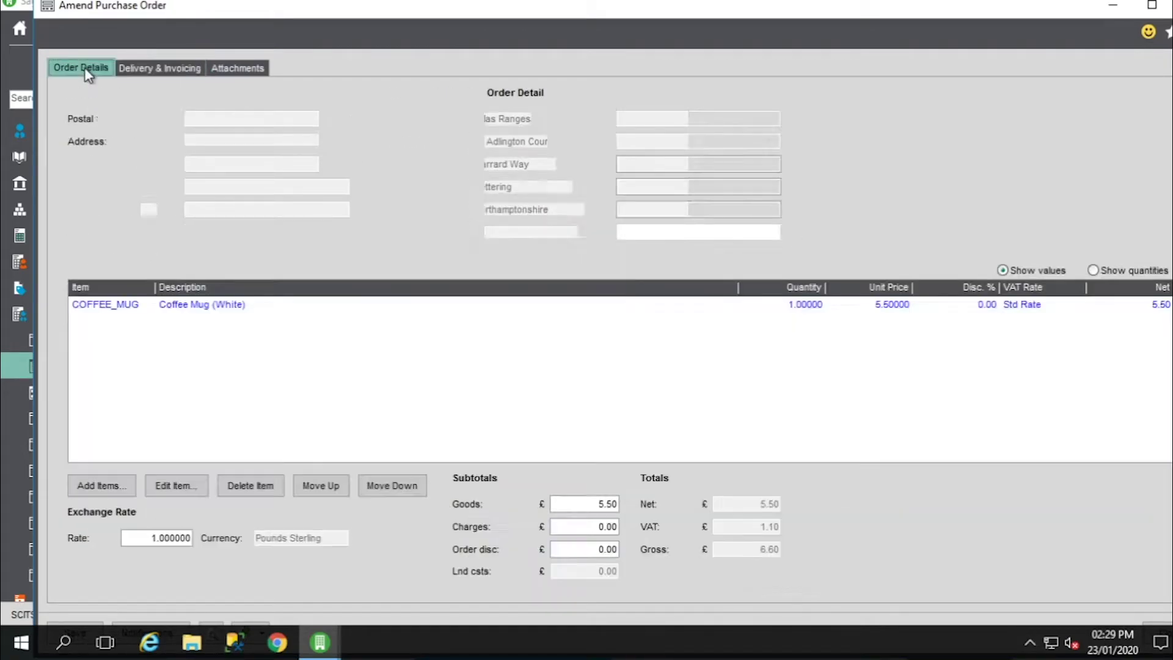
left_click(1155, 7)
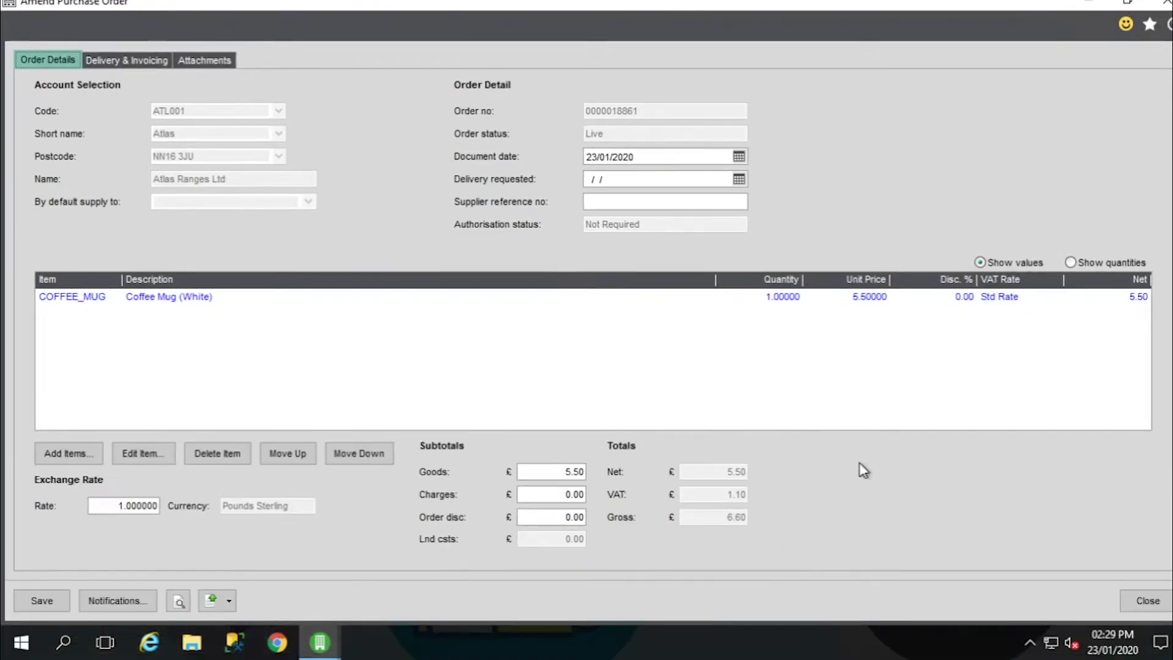
left_click(190, 299)
left_click(128, 454)
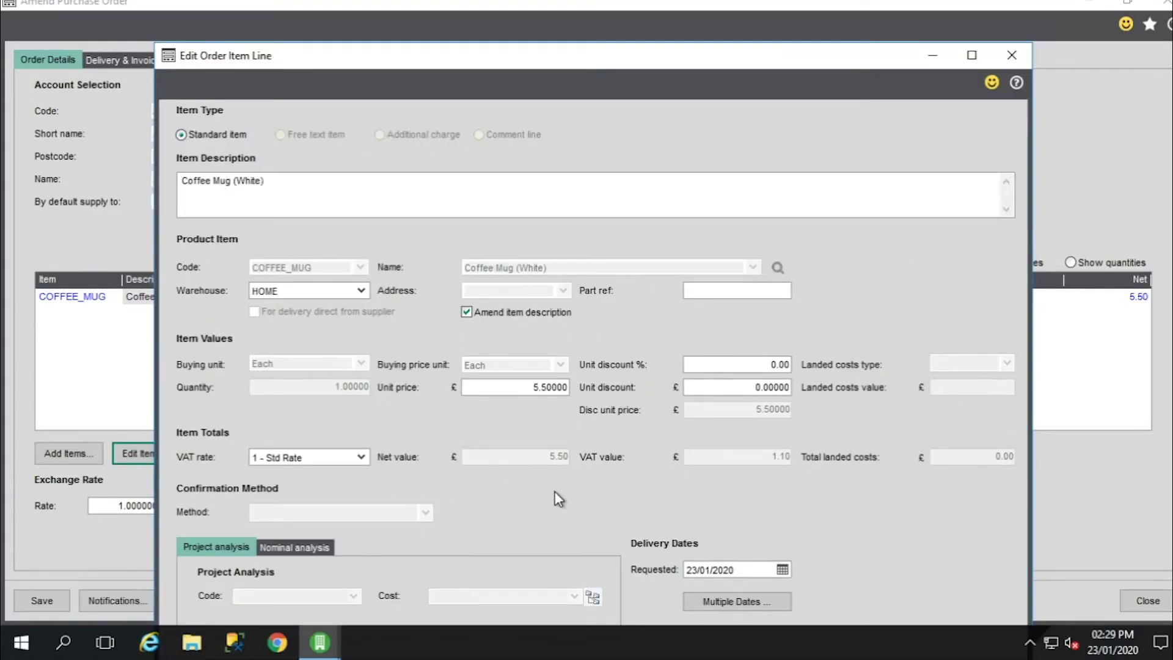
left_click(327, 548)
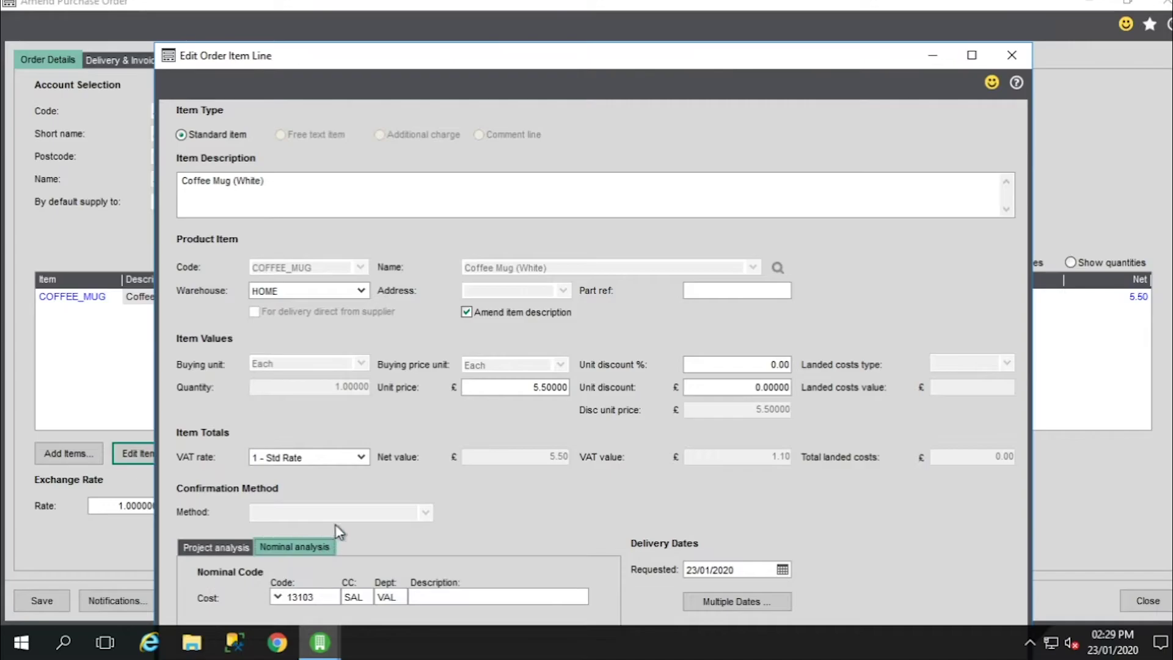
left_click_drag(728, 64, 732, 21)
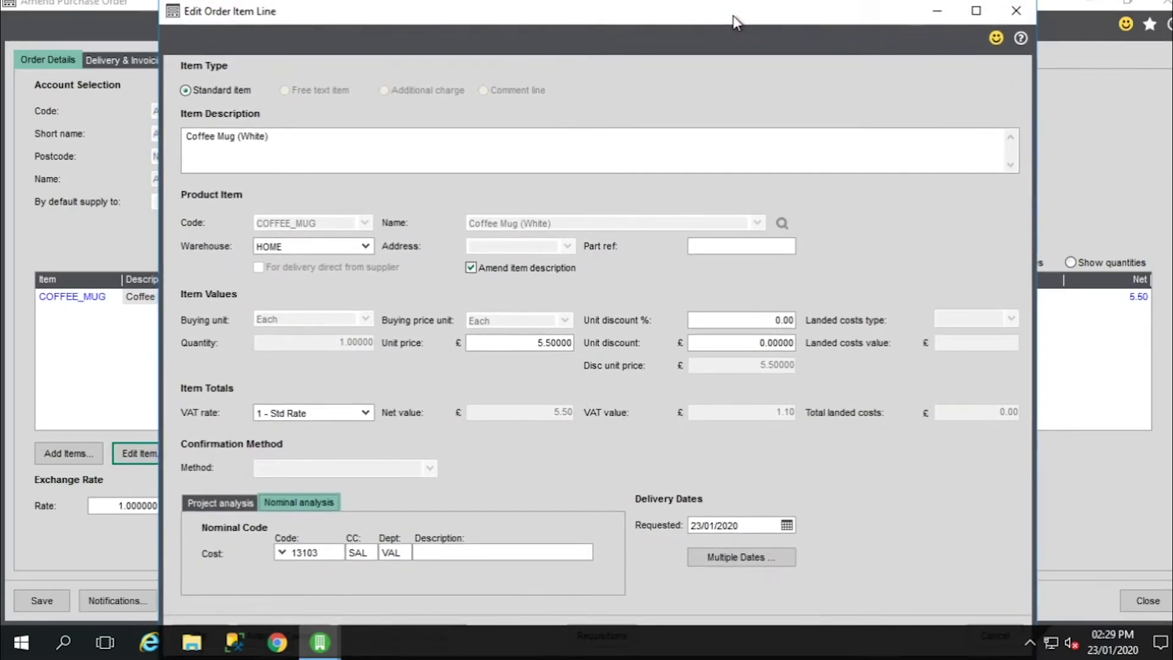
left_click(1020, 11)
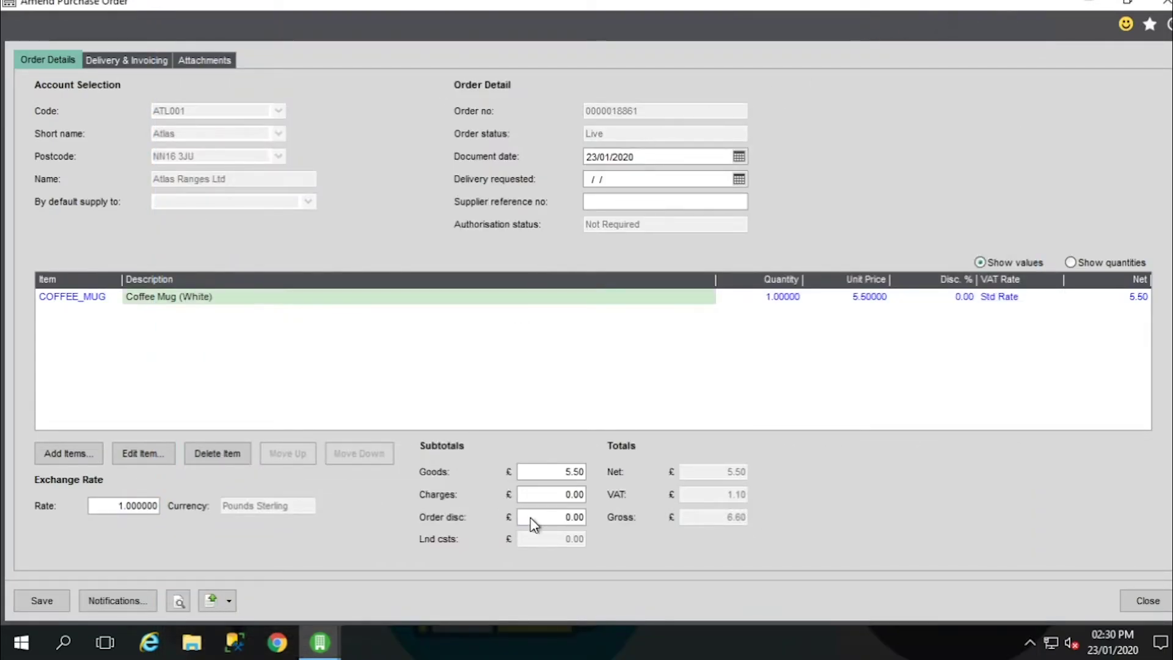
left_click(127, 454)
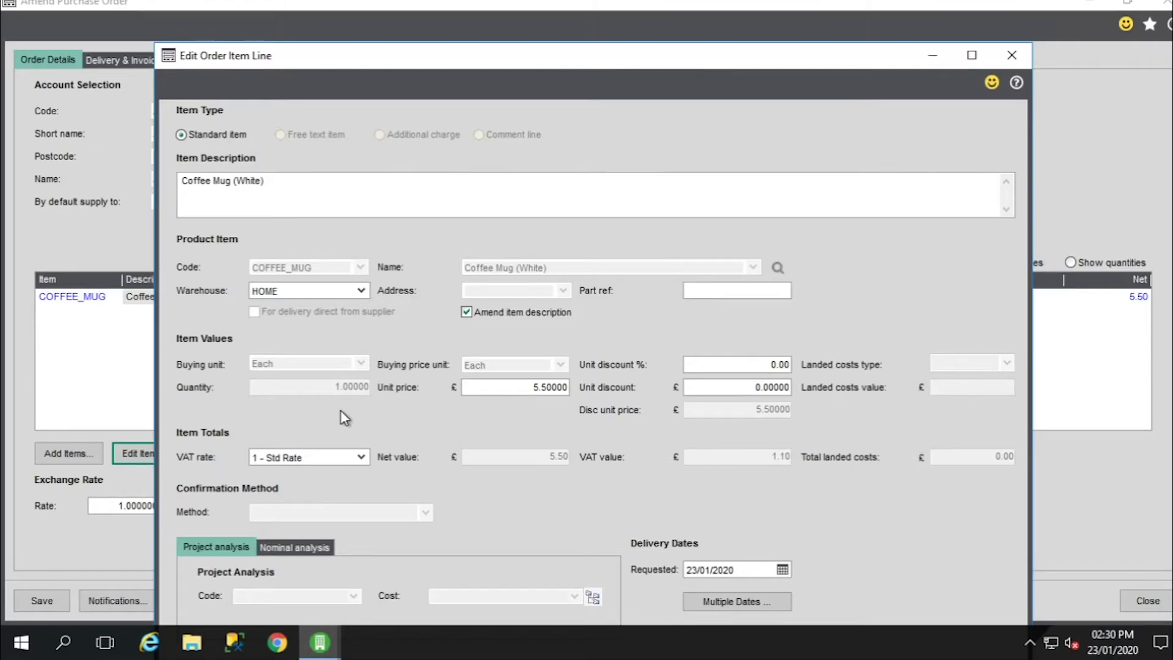
left_click(523, 387)
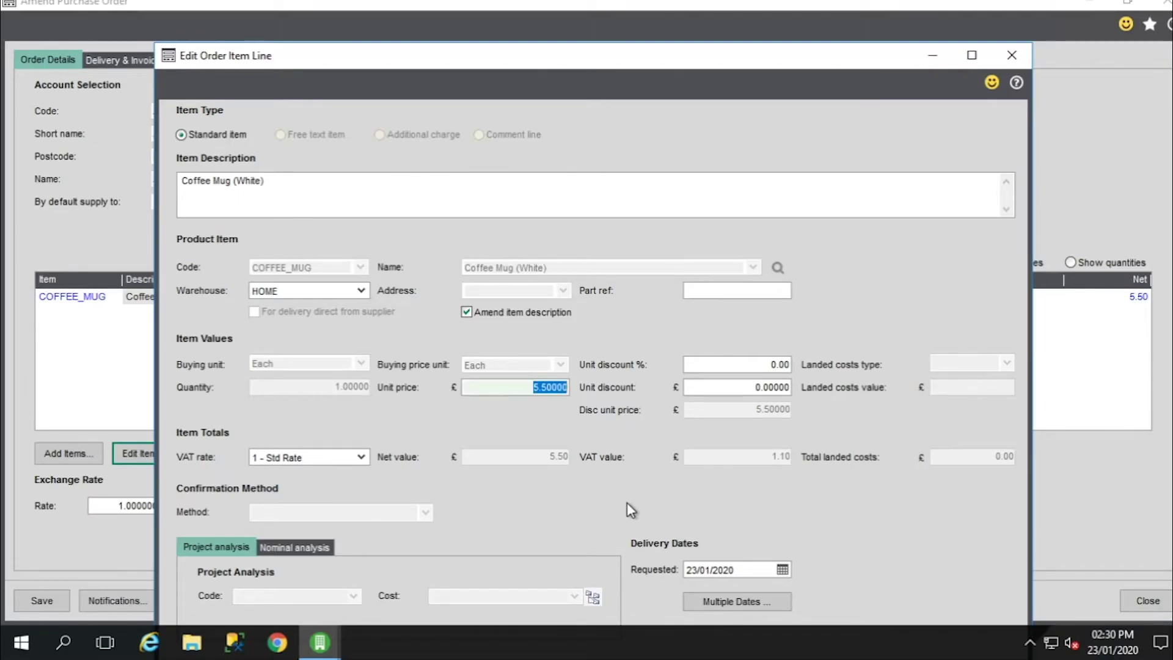
- Save the amended purchase order, then view it by quantities and select the Coffee Mug line
left_click(1012, 55)
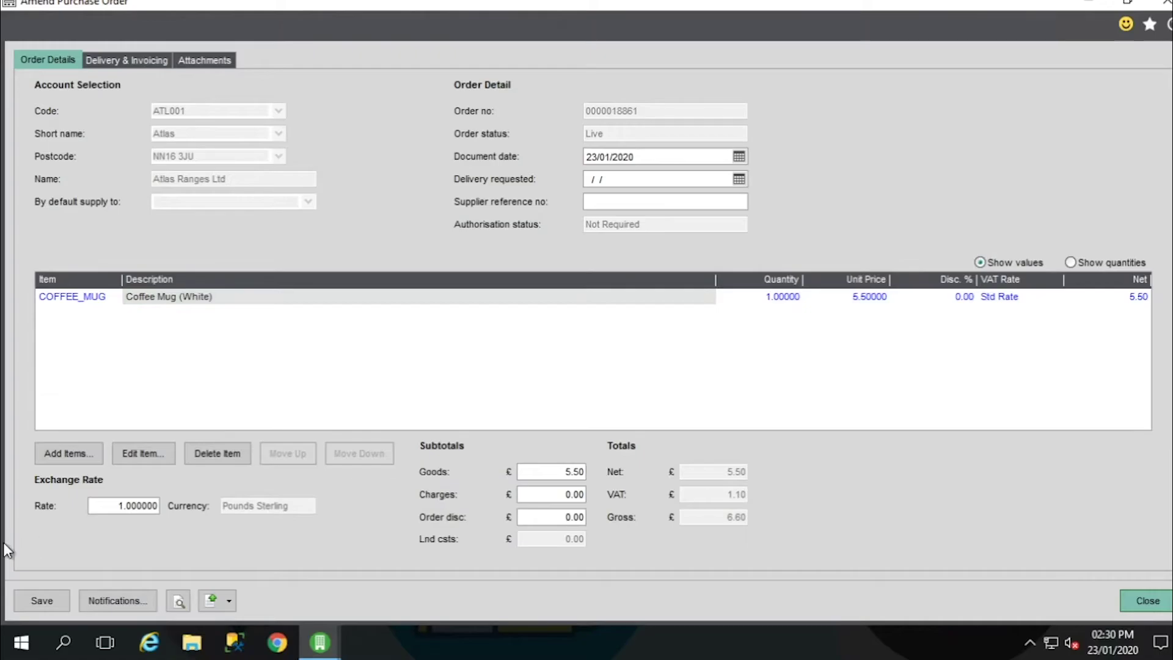
key("alt+s")
left_click(482, 428)
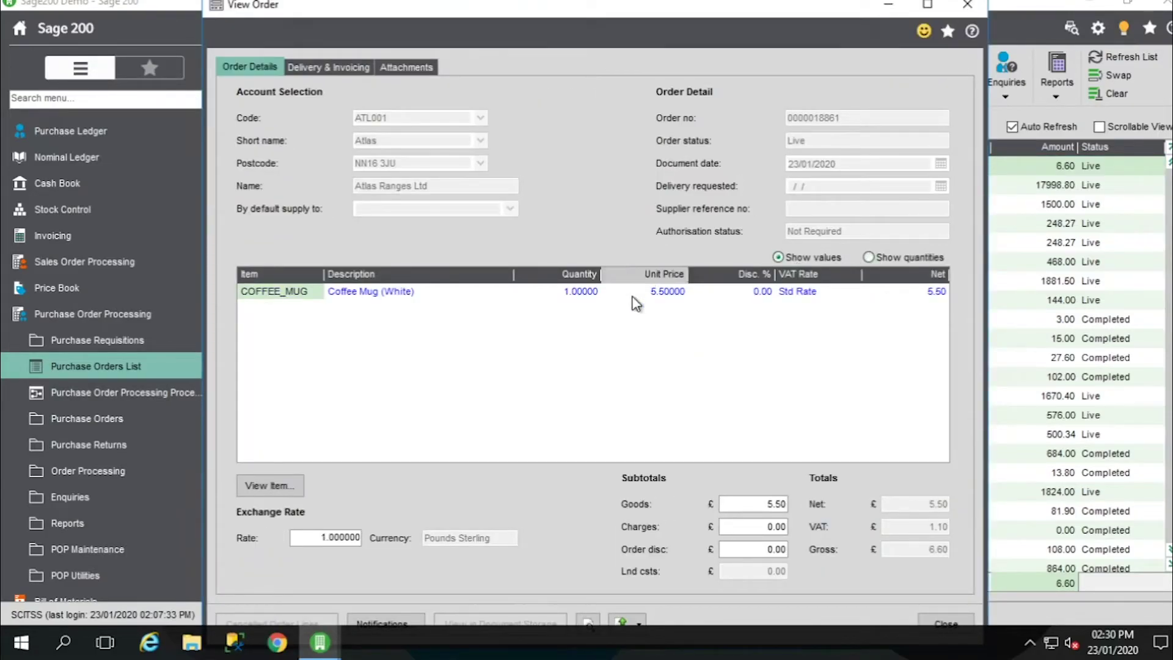
left_click(869, 257)
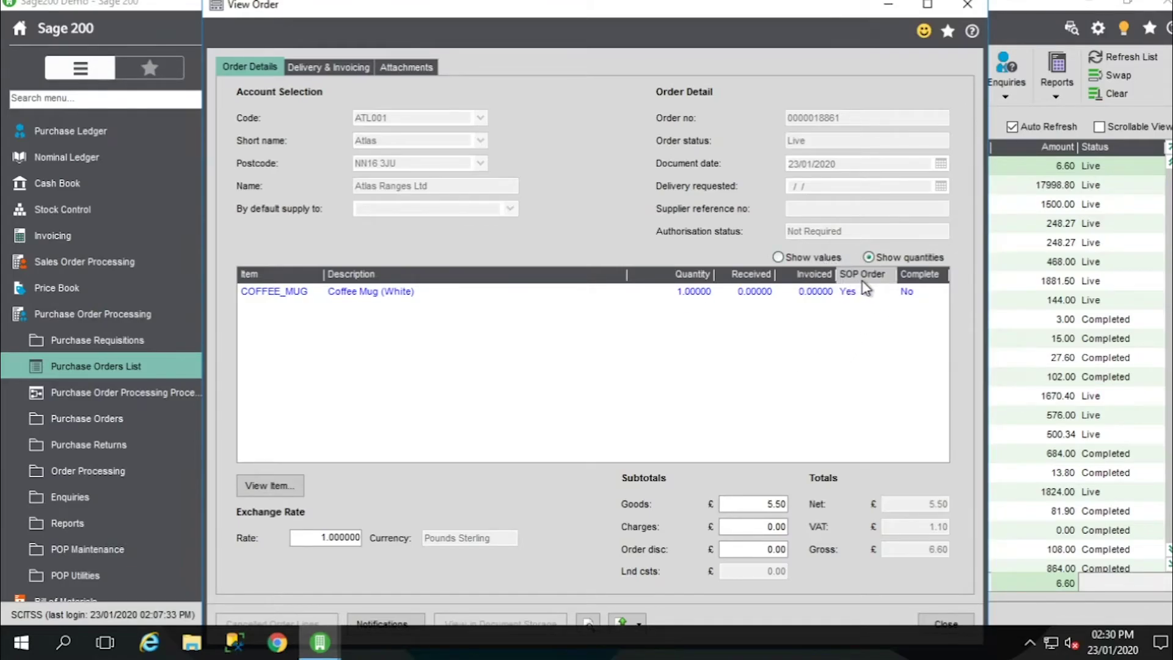
left_click(388, 296)
- Open the COFFEE_MUG line's linked orders, showing 1 required, 0 despatched, 1 outstanding
left_click(245, 483)
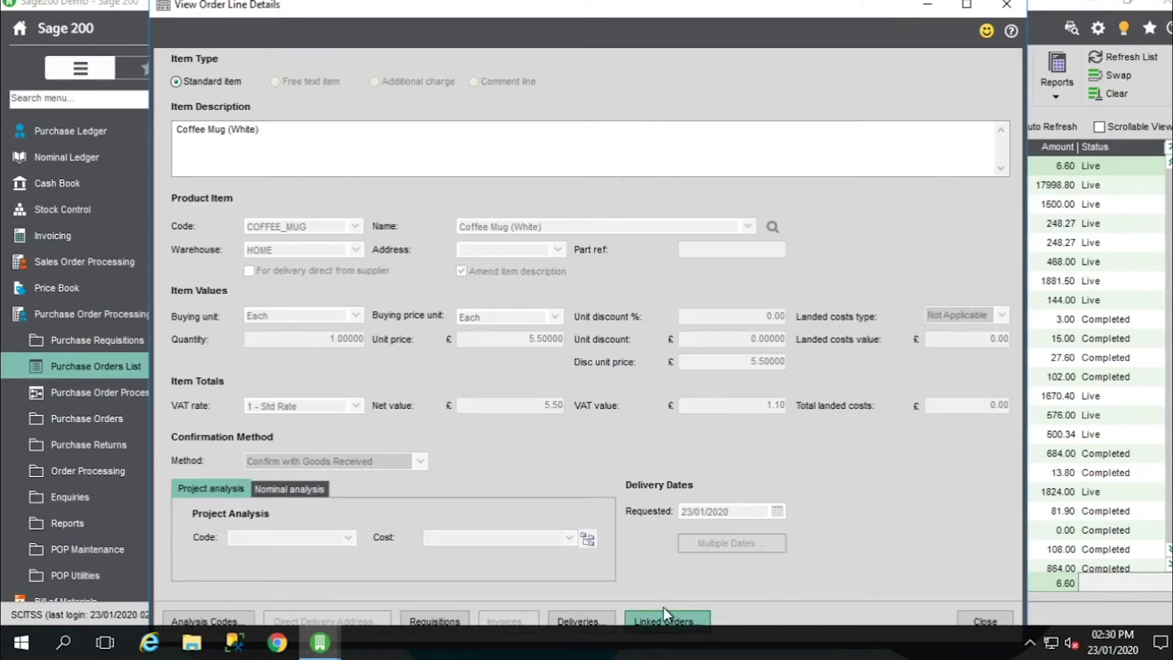
left_click(662, 617)
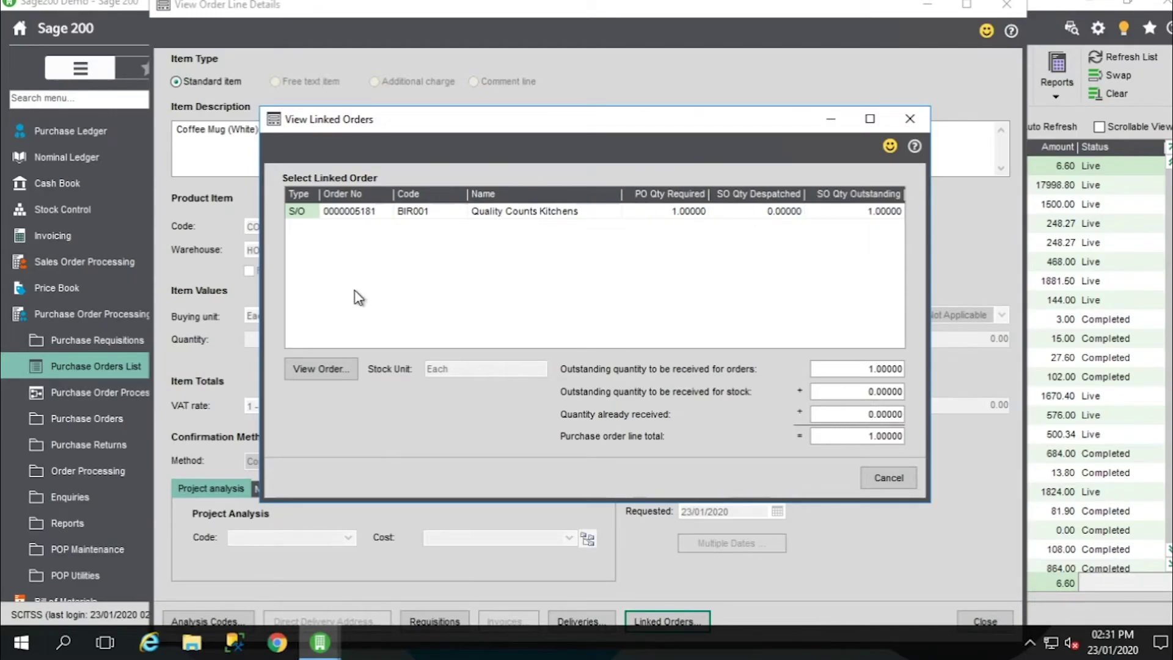
left_click(326, 378)
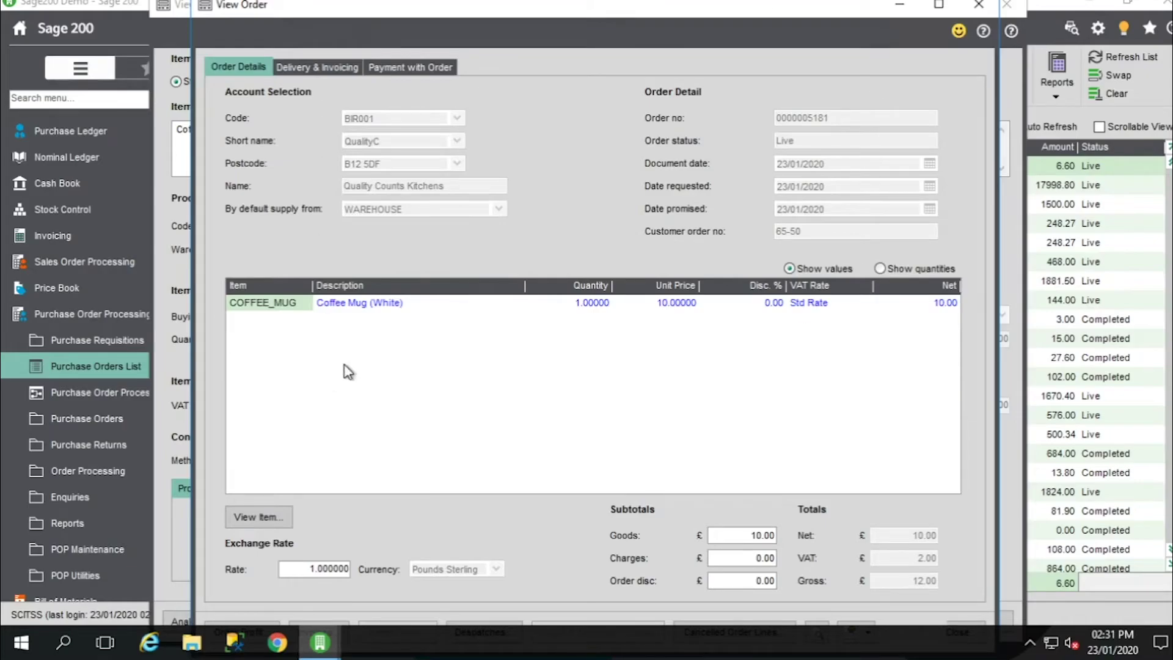
left_click(945, 7)
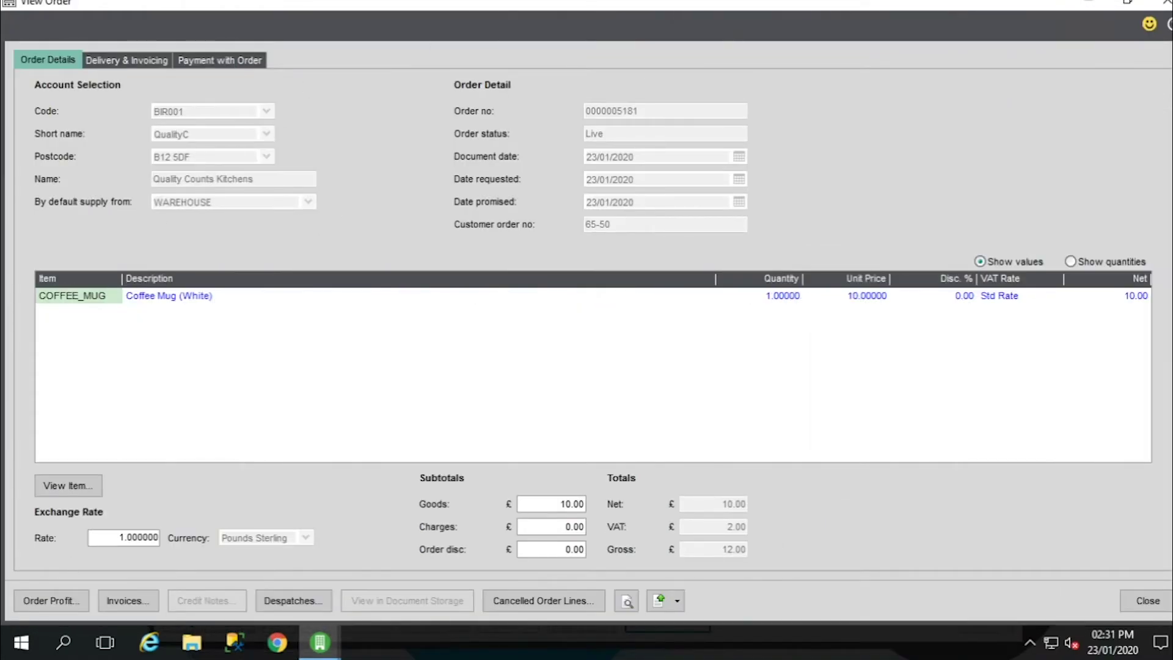
left_click(284, 600)
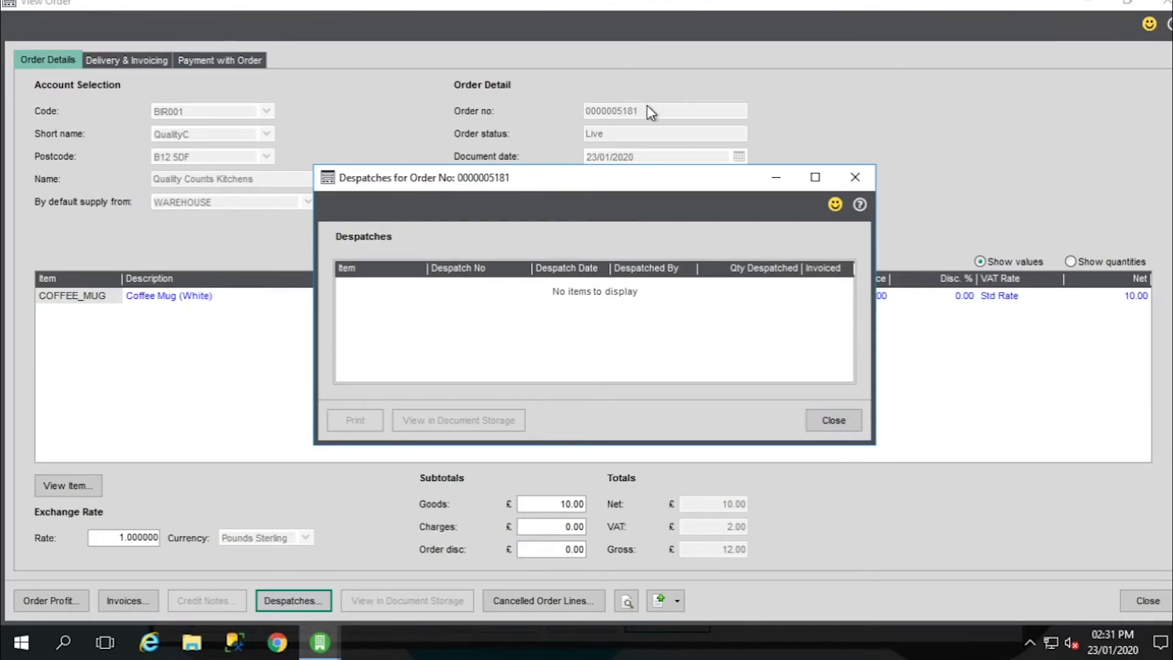
- Close the despatches, sales order, linked orders, line details and purchase order windows
left_click(832, 420)
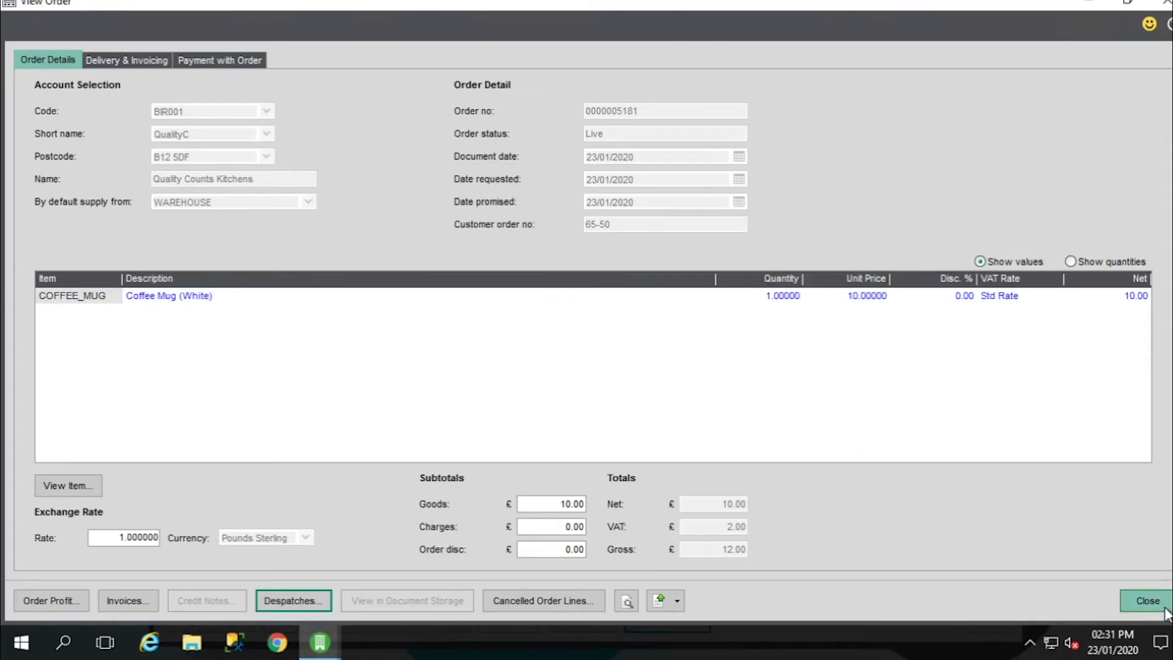
left_click(1147, 600)
left_click(889, 477)
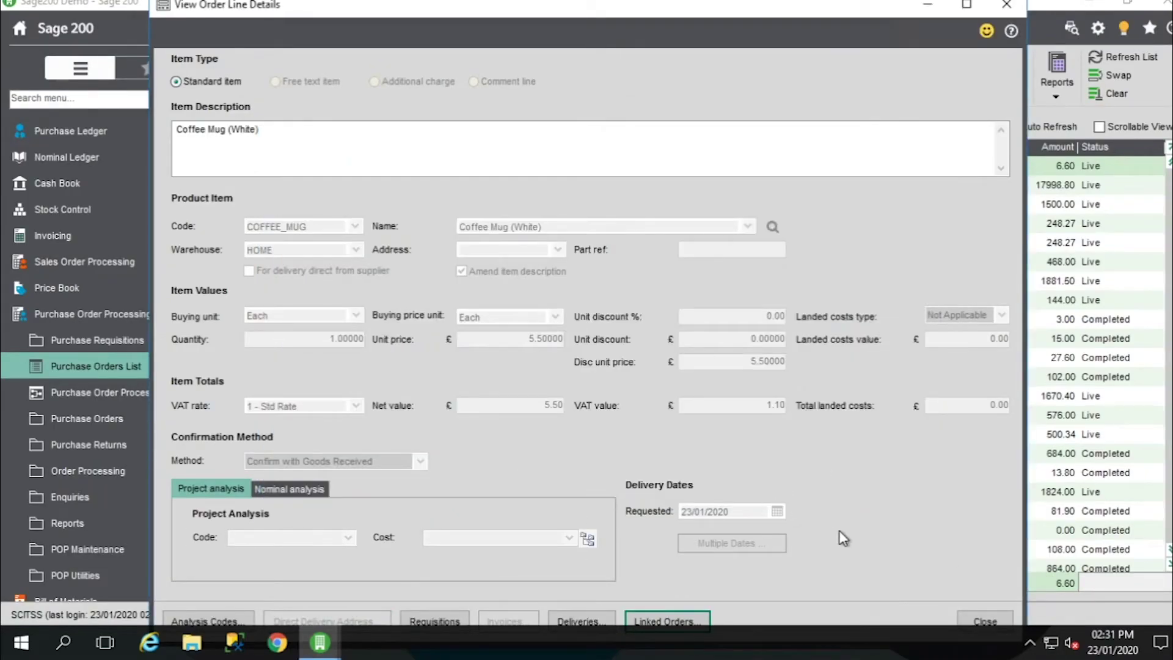
left_click(1010, 618)
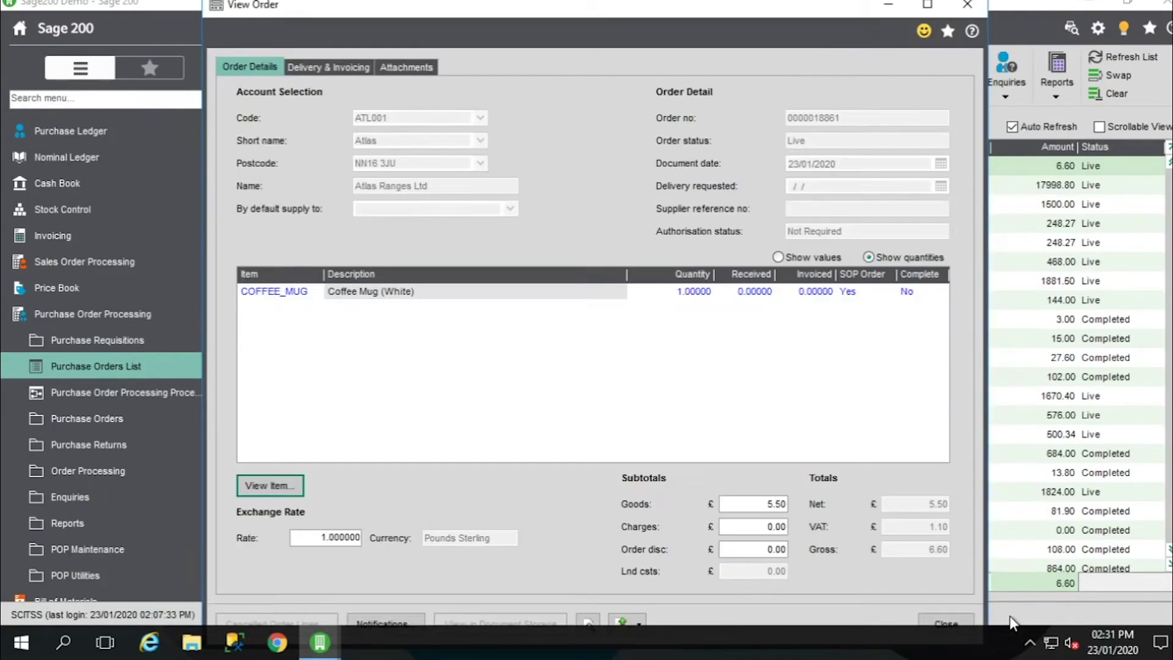
left_click(958, 617)
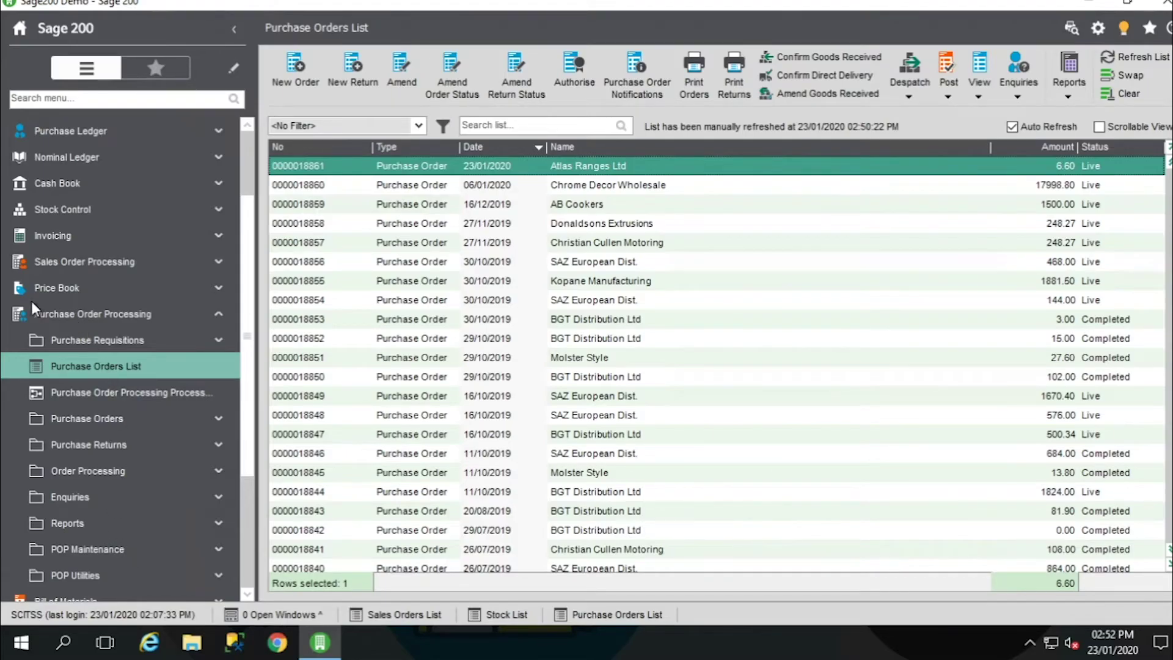
left_click(73, 476)
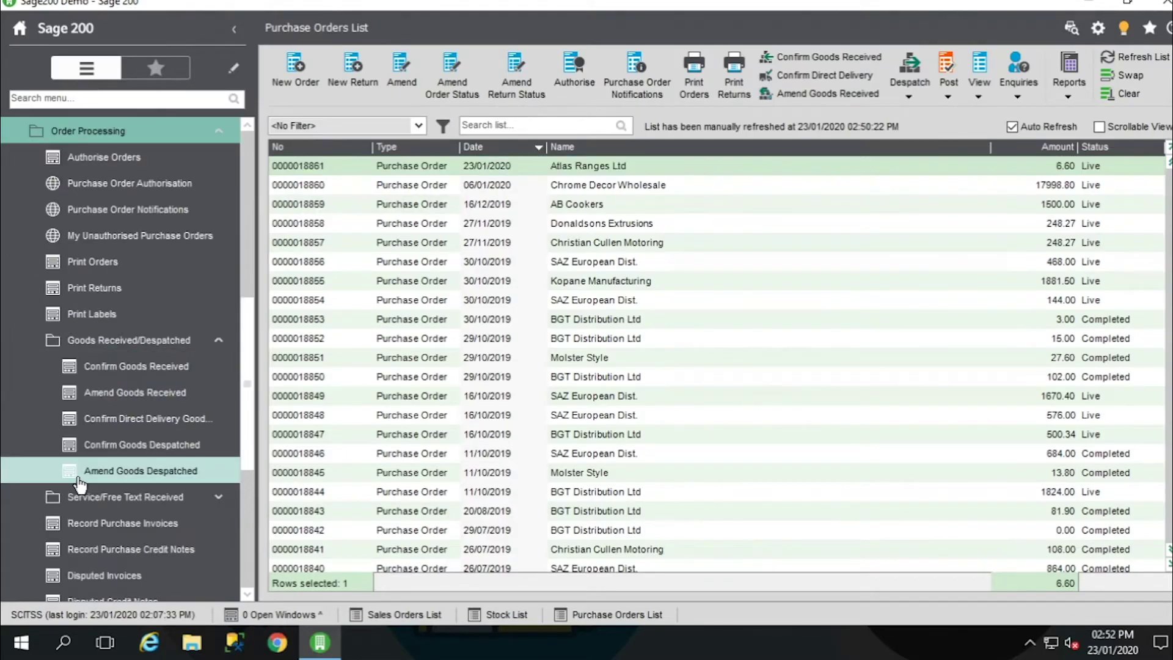
left_click(146, 372)
left_click_drag(408, 45, 476, 210)
type("ATL001")
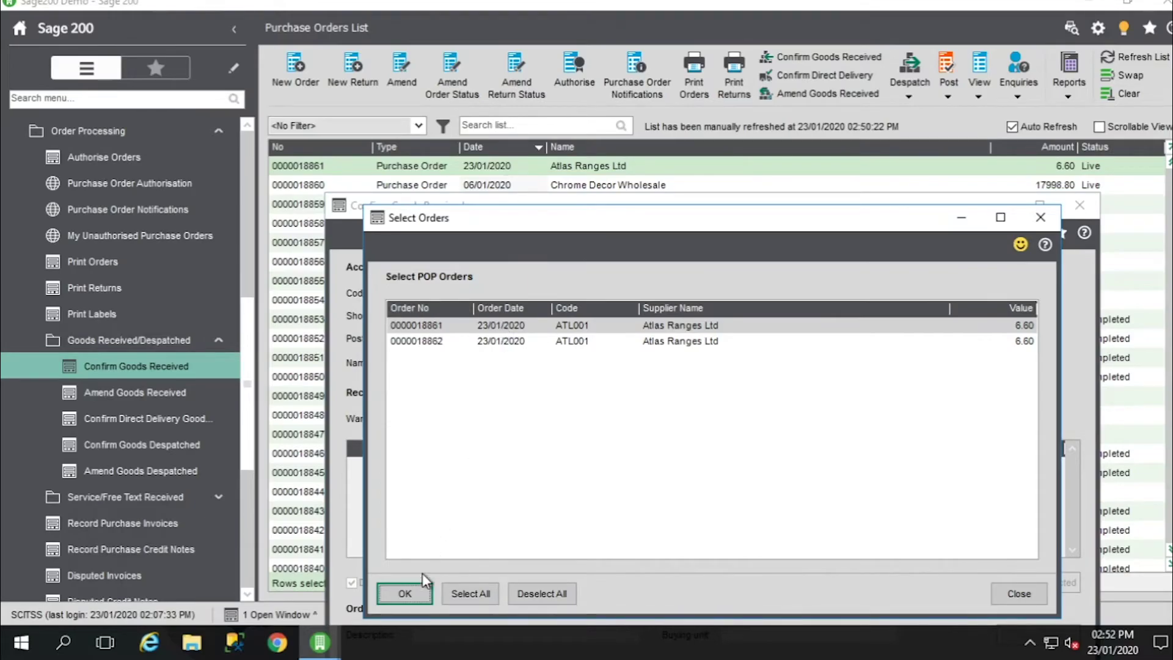
left_click(420, 590)
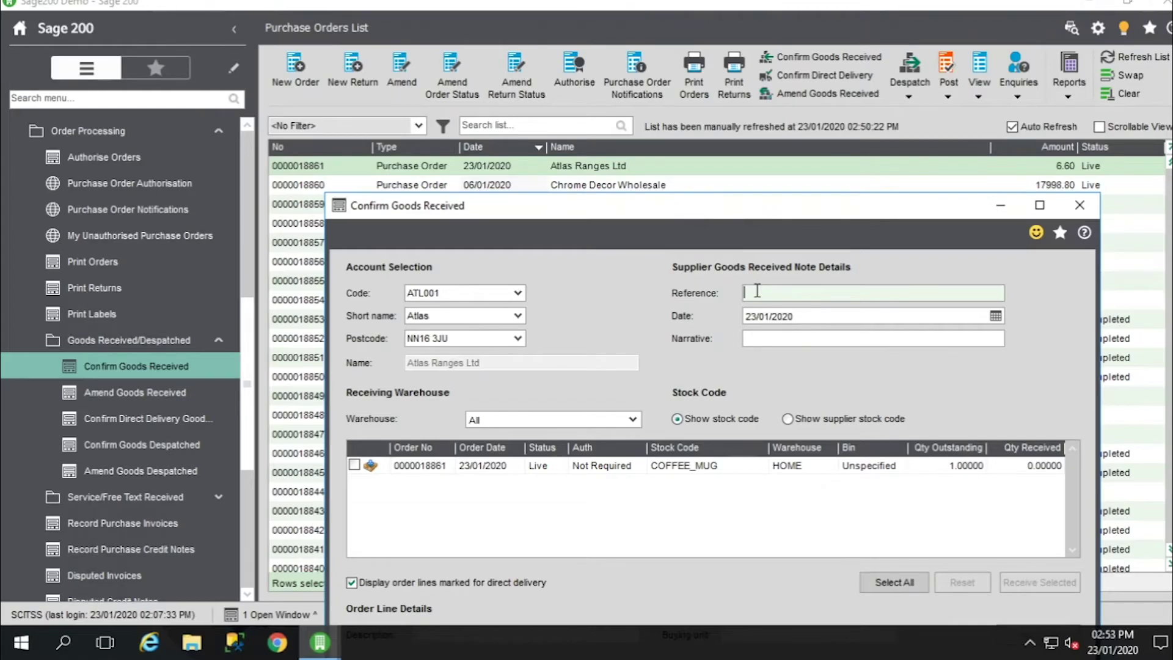
- Enter reference 'asdhjk' and a narrative, mark the COFFEE_MUG line received, and save
type("asdhjk-5060")
left_click(810, 340)
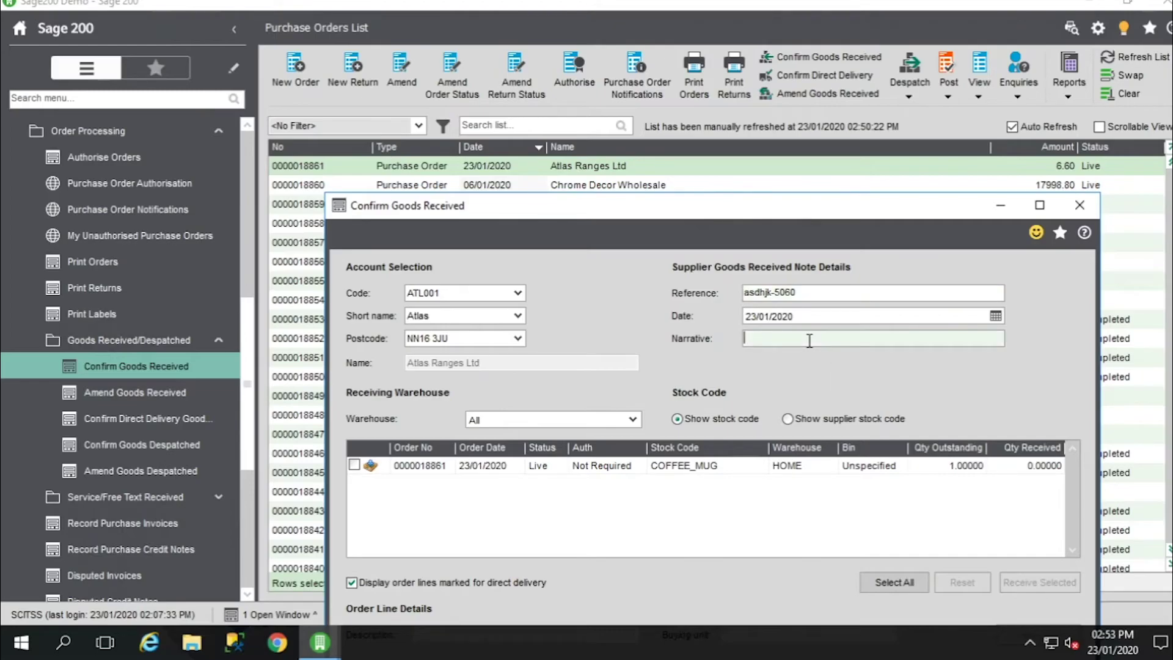
type("Hannah 12.3")
left_click_drag(625, 208, 564, 119)
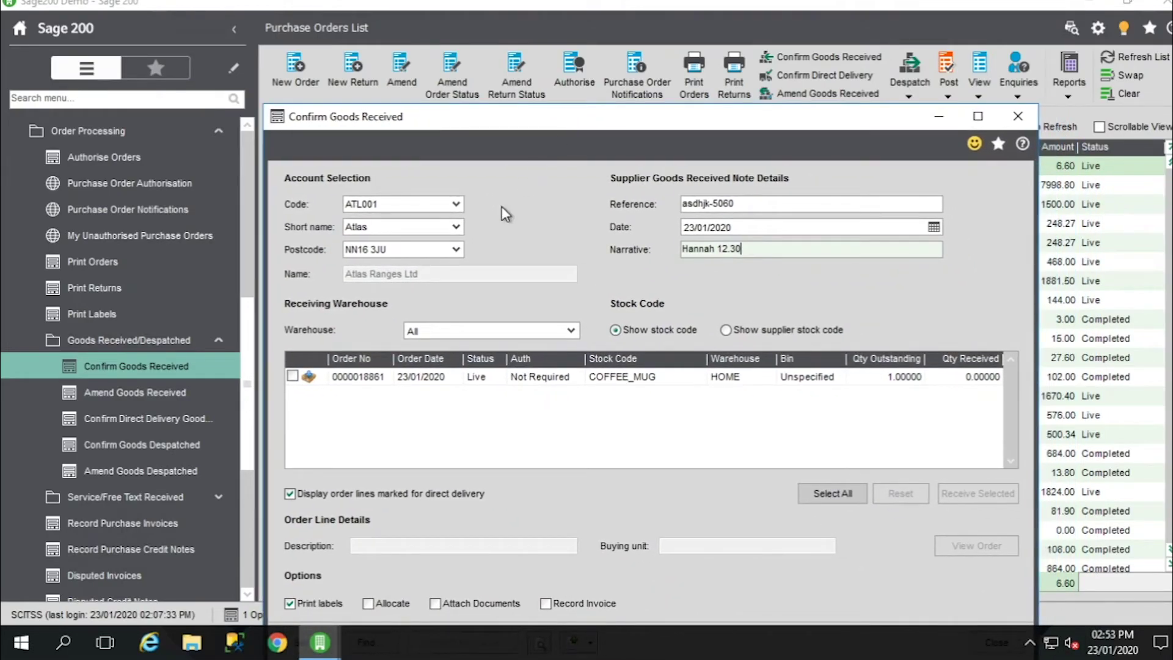
left_click(966, 329)
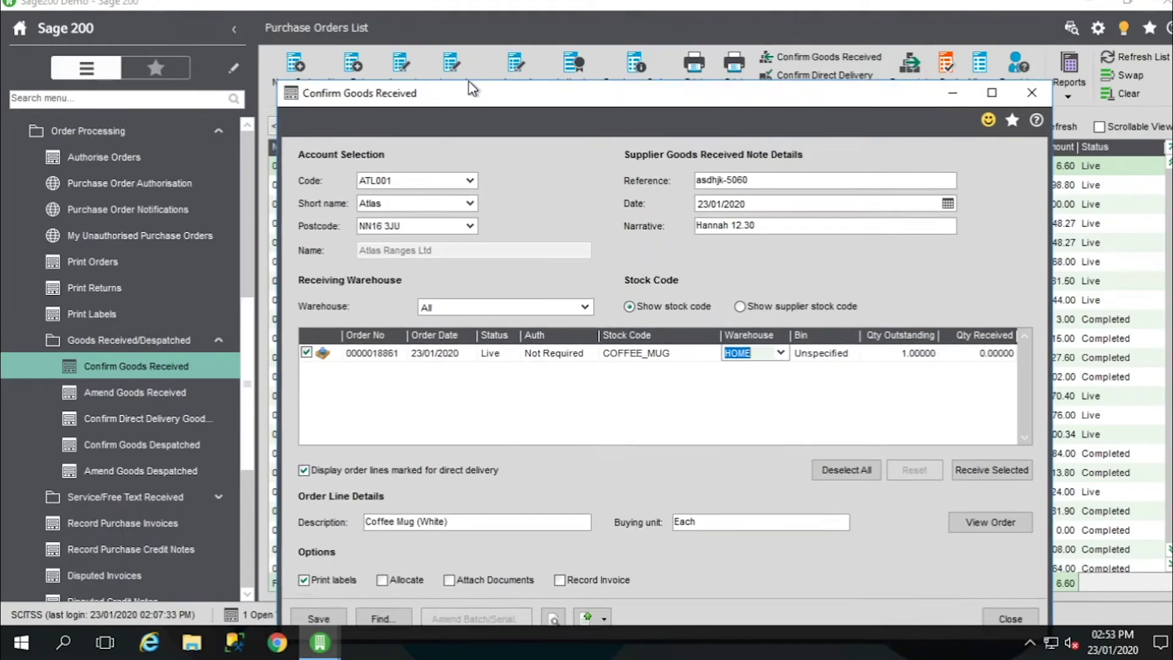
left_click(320, 596)
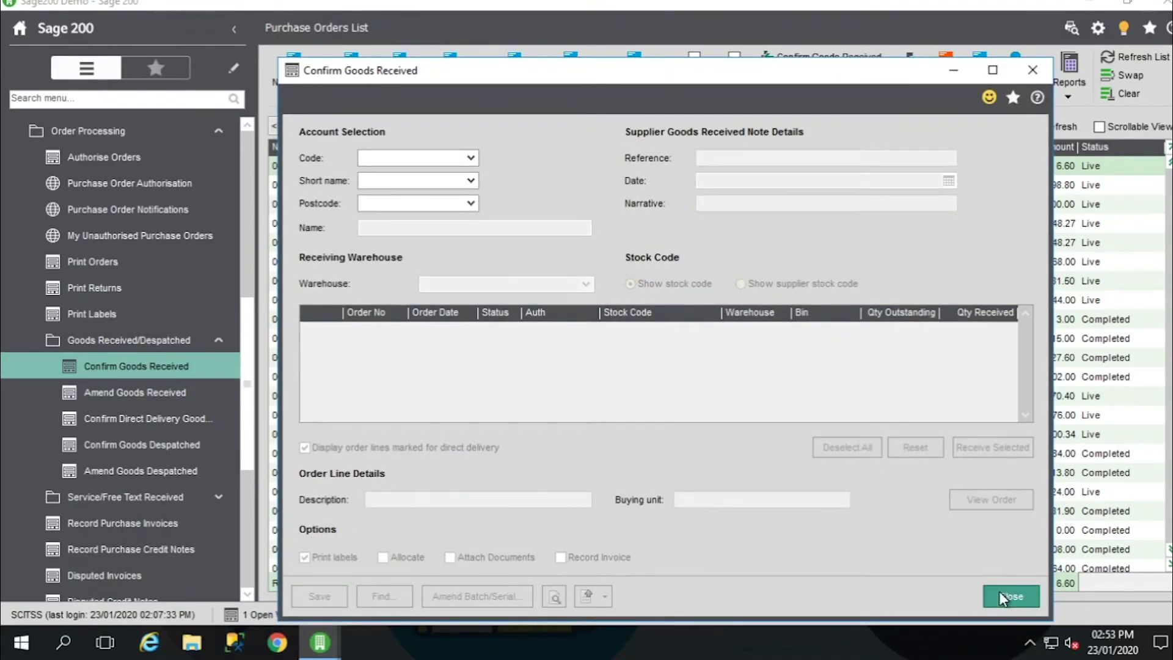
- Check the Atlas Ranges purchase order with quantities shown to confirm the mug was received
left_click(1002, 593)
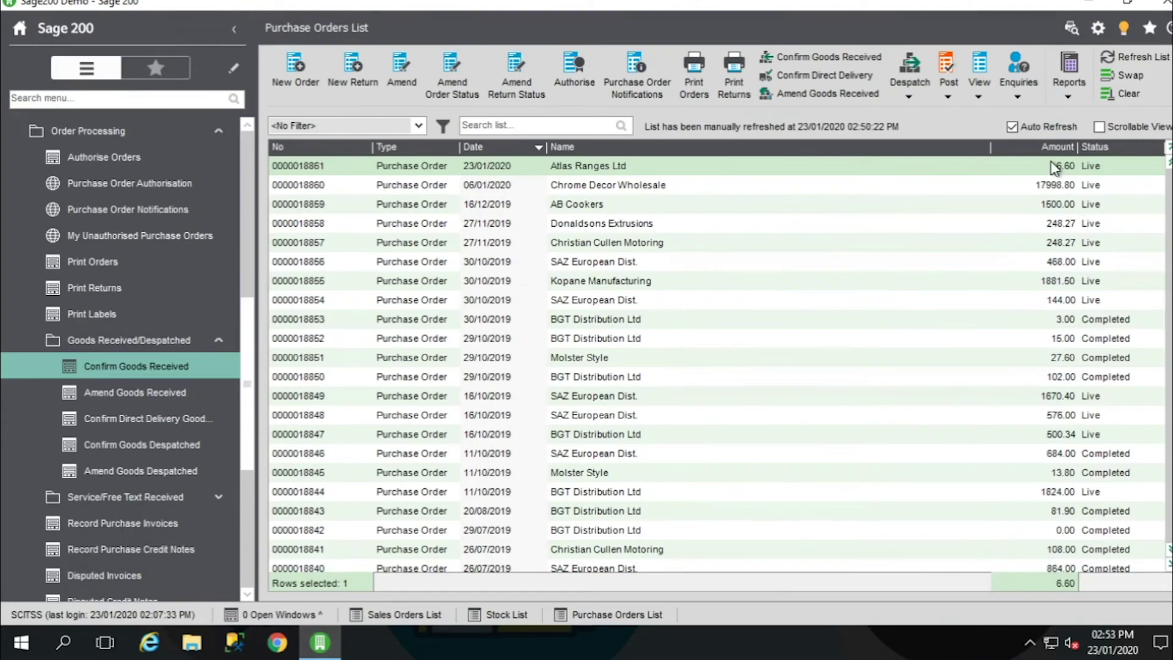
left_click(980, 65)
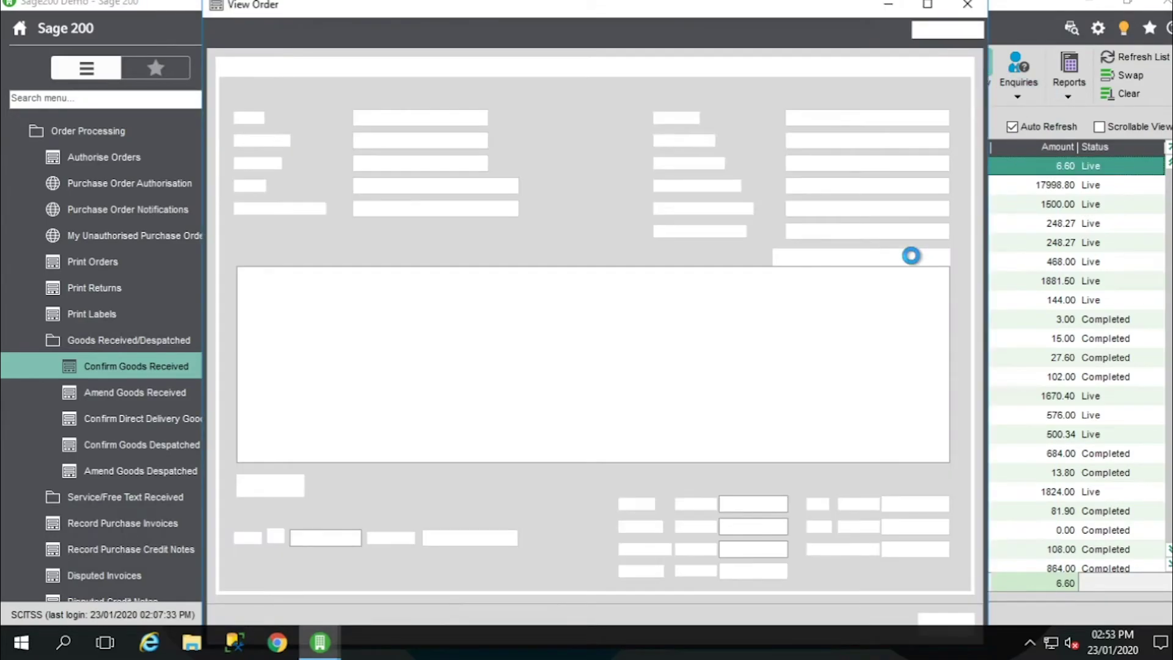
left_click(869, 257)
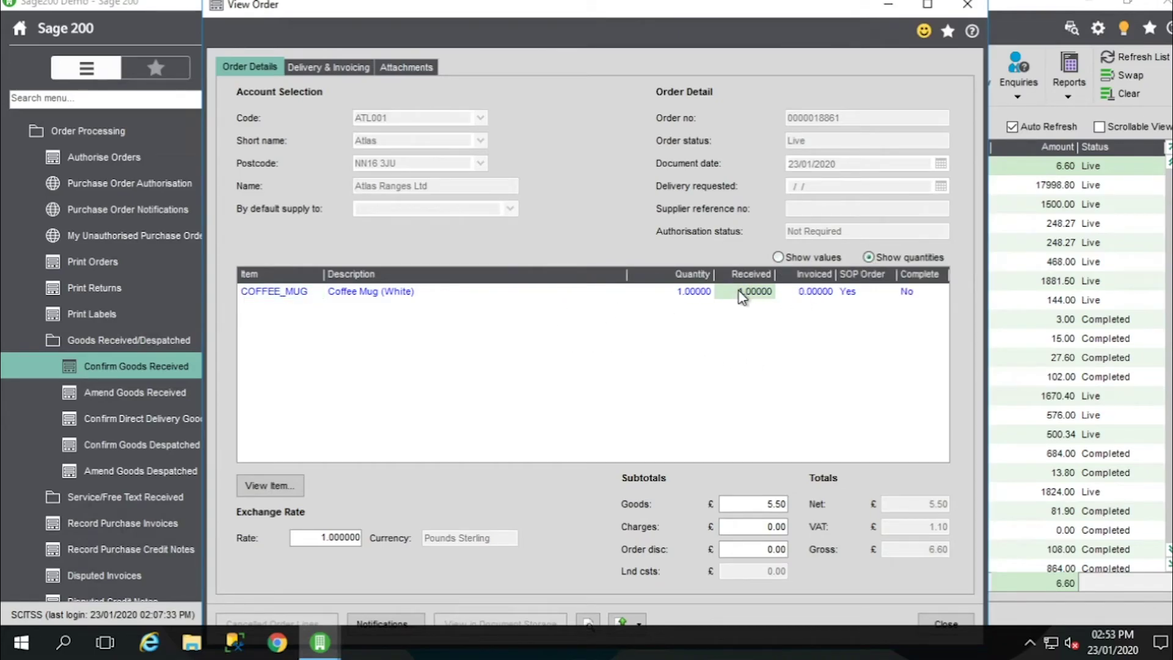
left_click(975, 9)
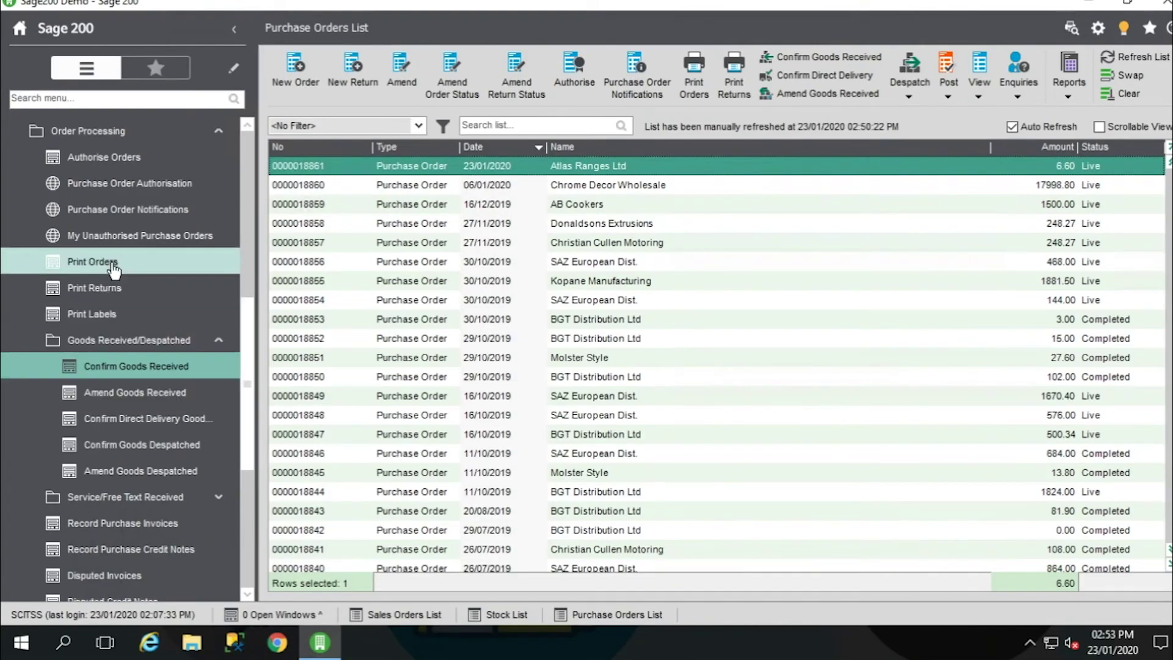
scroll(113, 269, "up", 5)
left_click(86, 314)
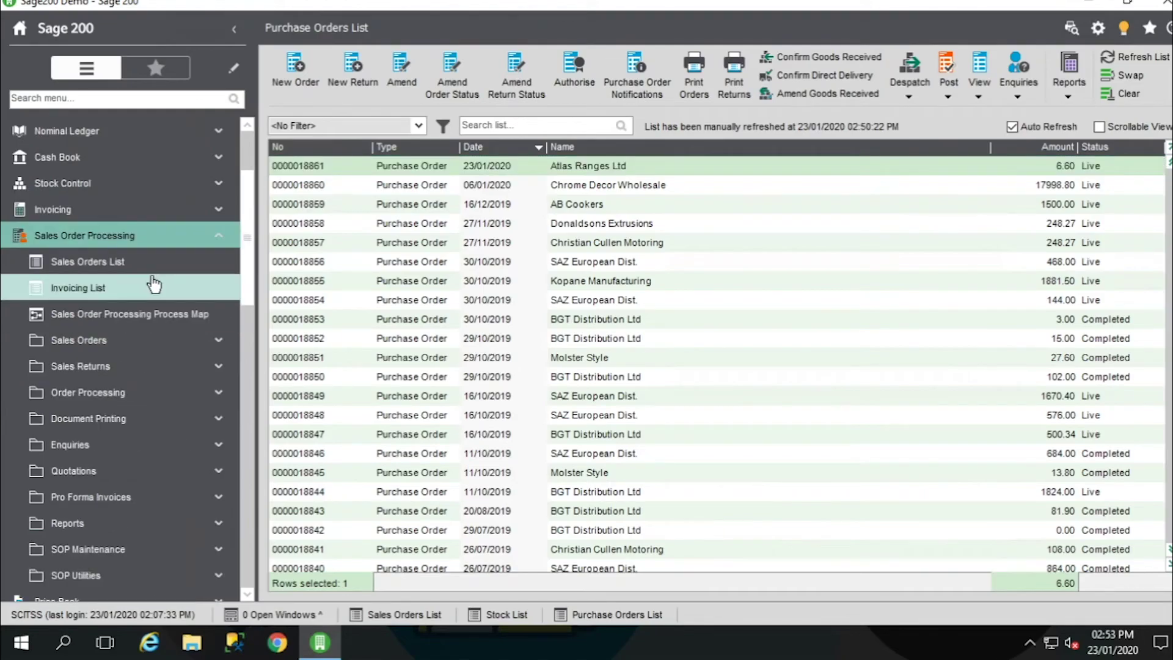
left_click(92, 262)
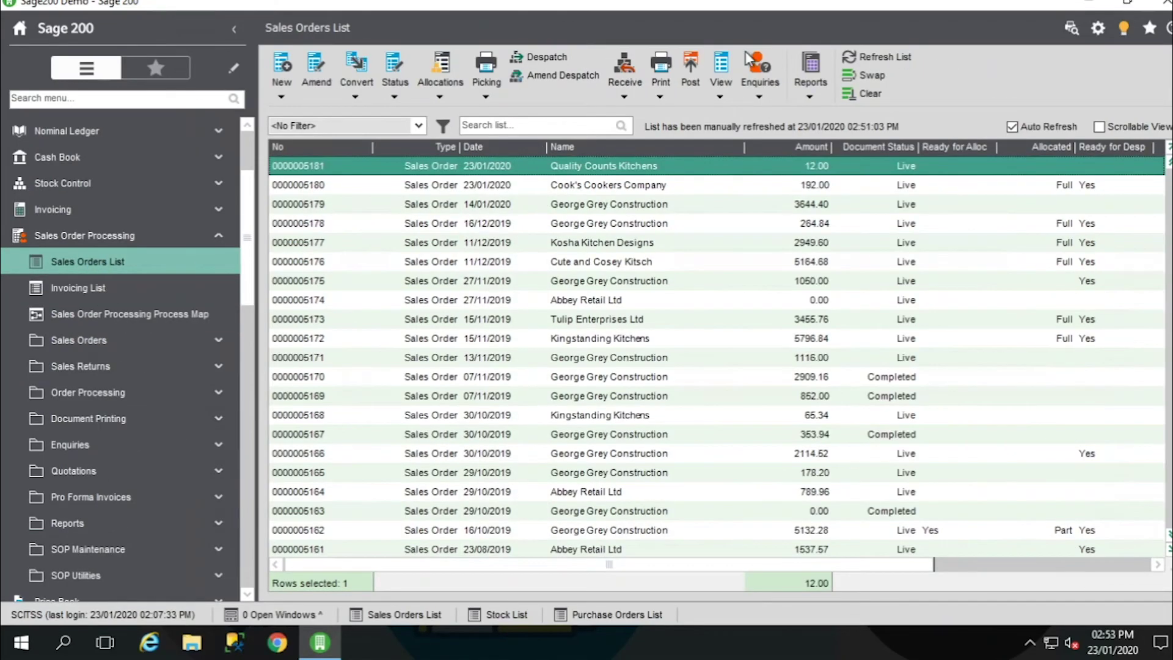
left_click(729, 60)
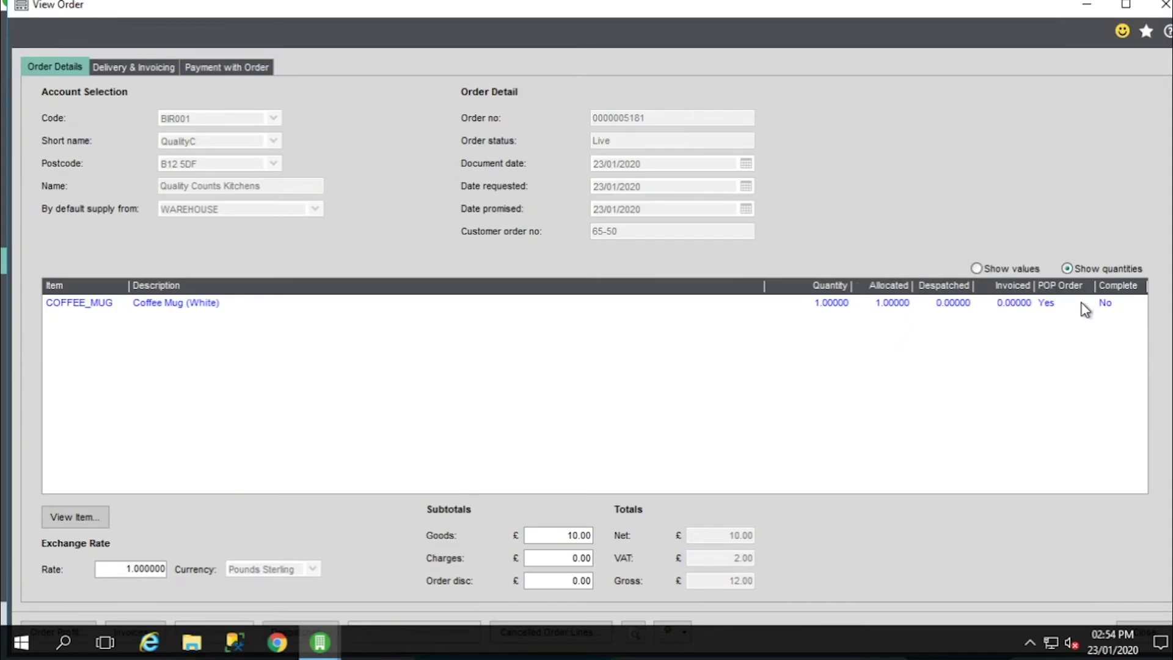
key("Escape")
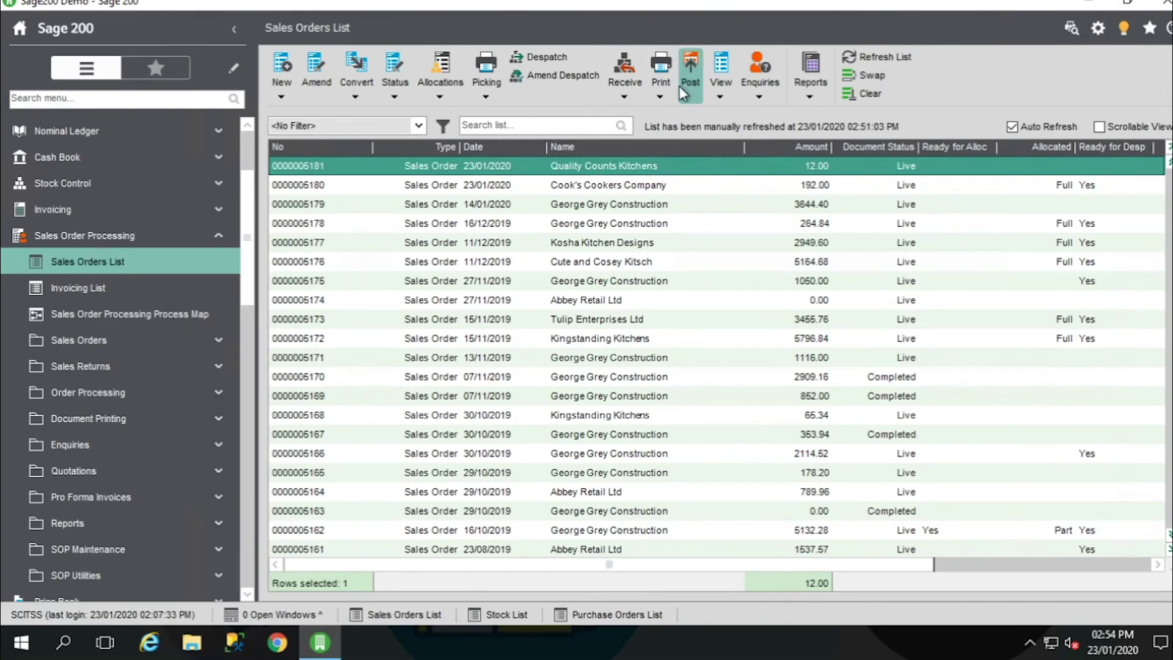
left_click(112, 393)
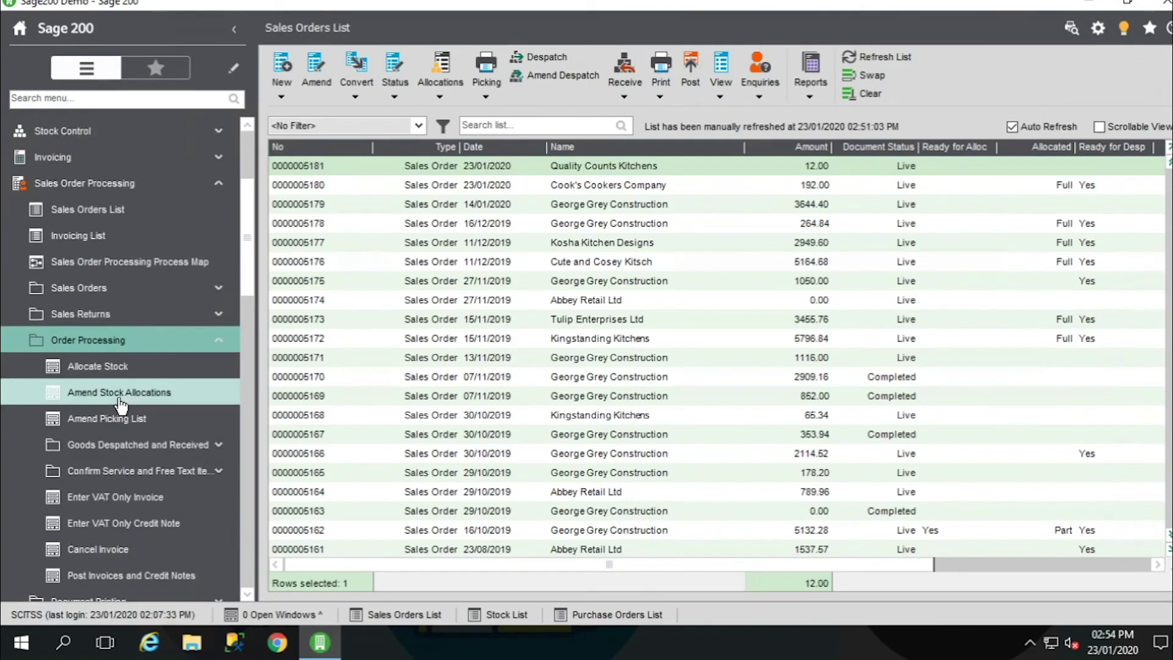
left_click(136, 446)
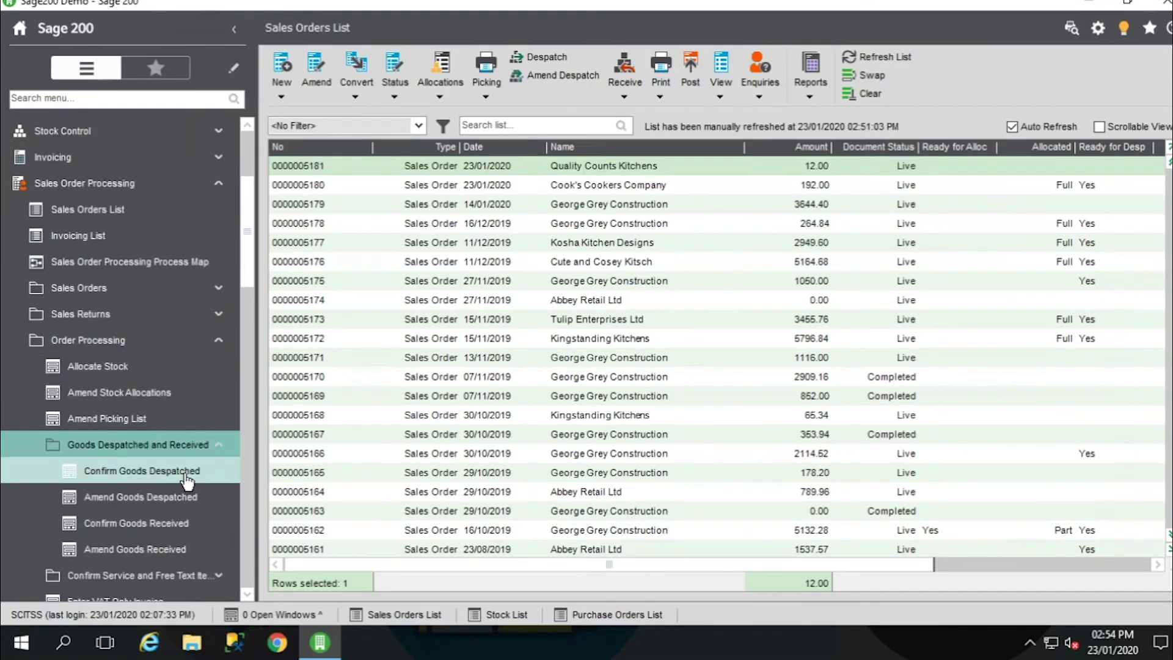
left_click(142, 470)
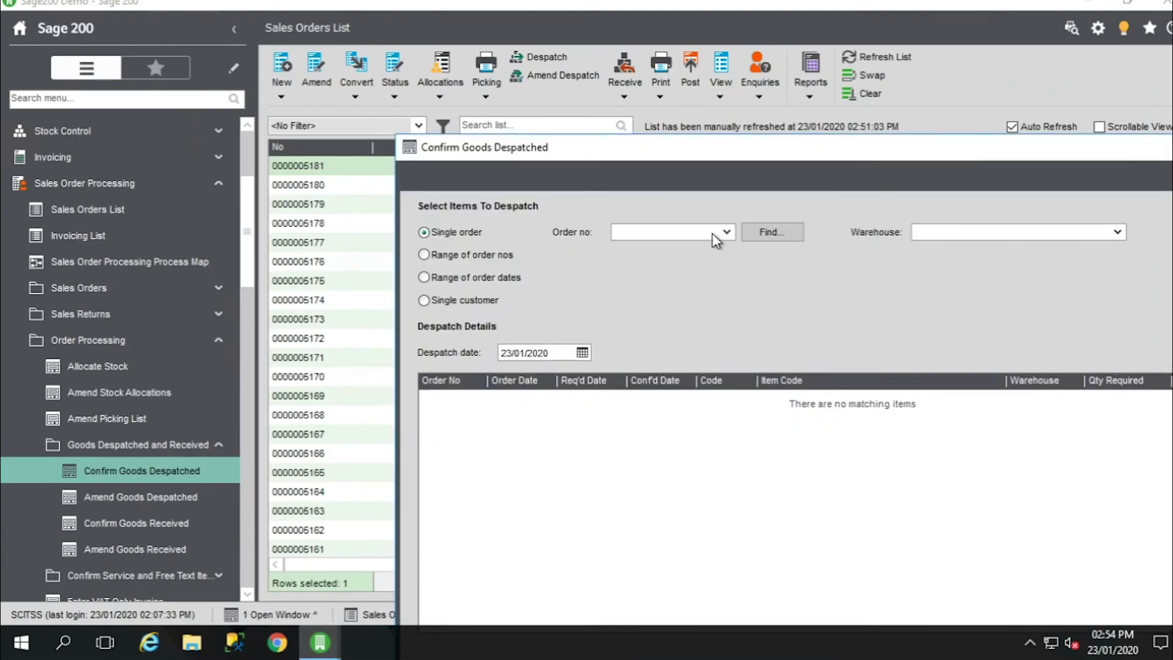
type("5181")
left_click(773, 231)
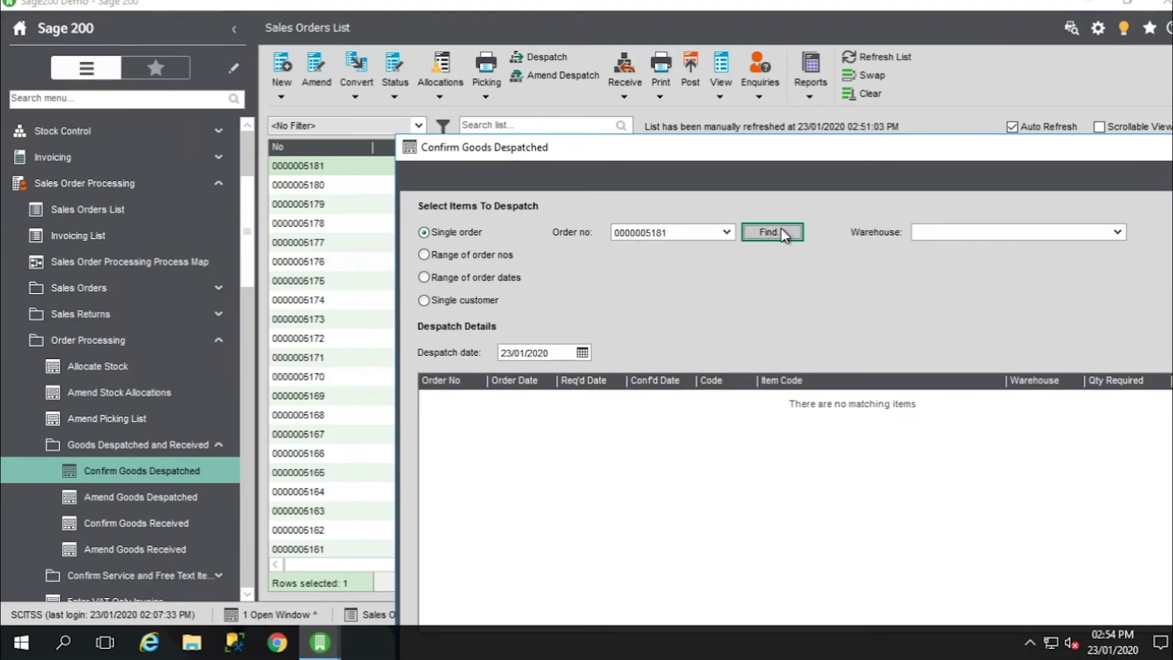
left_click(1061, 177)
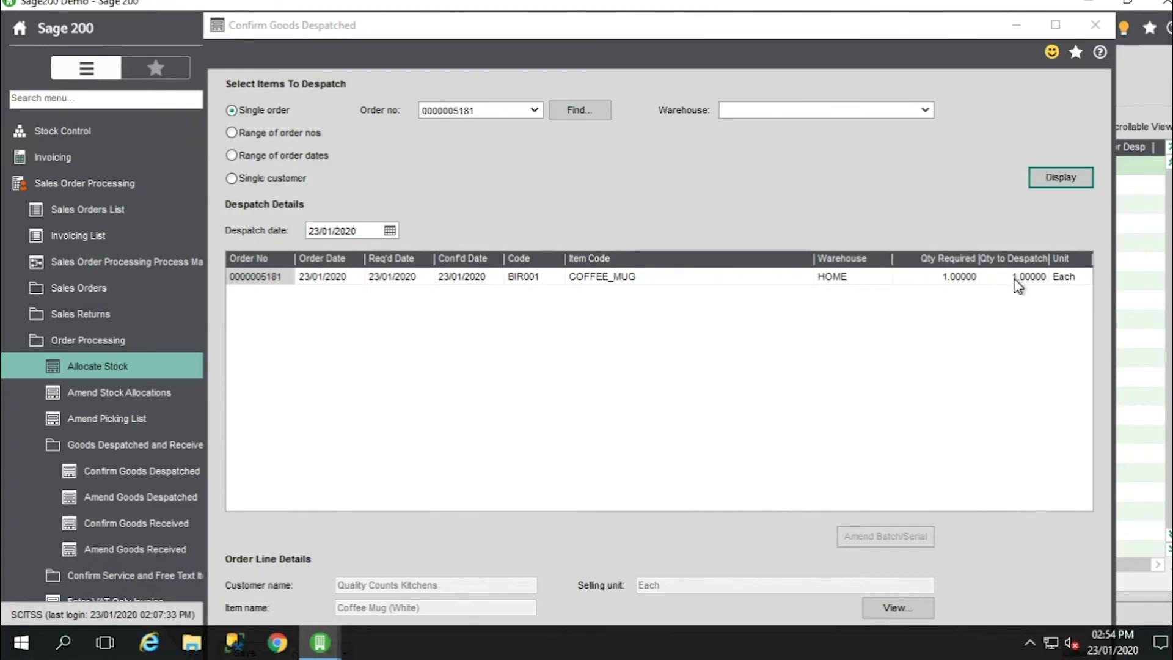
double_click(825, 26)
left_click(41, 601)
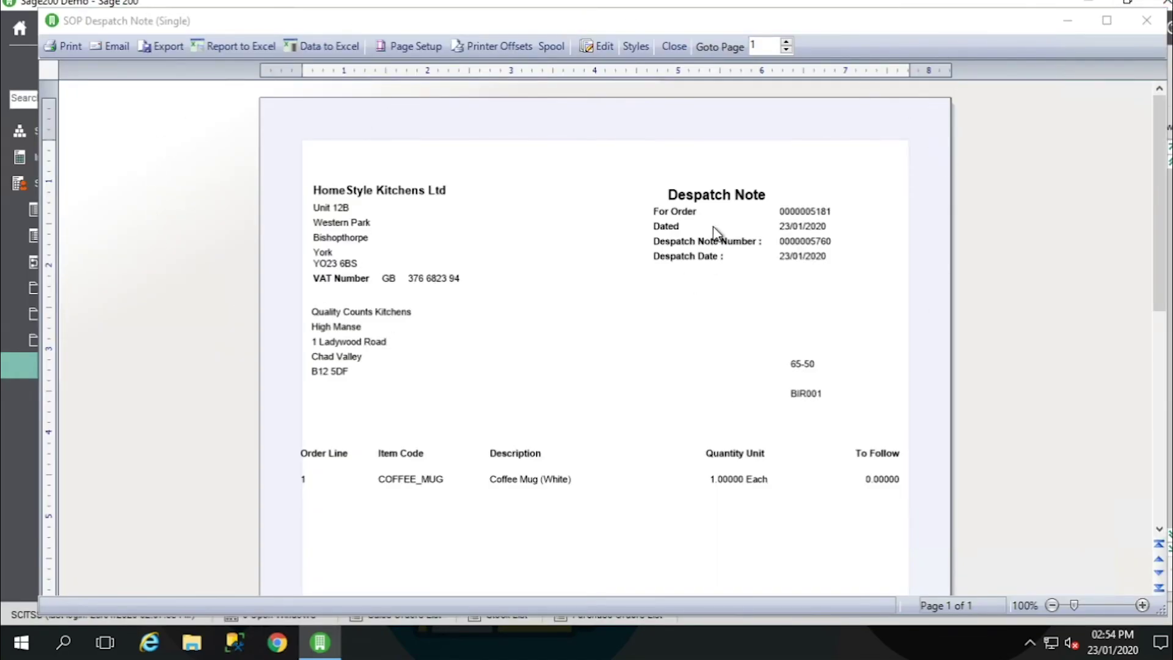
left_click(688, 47)
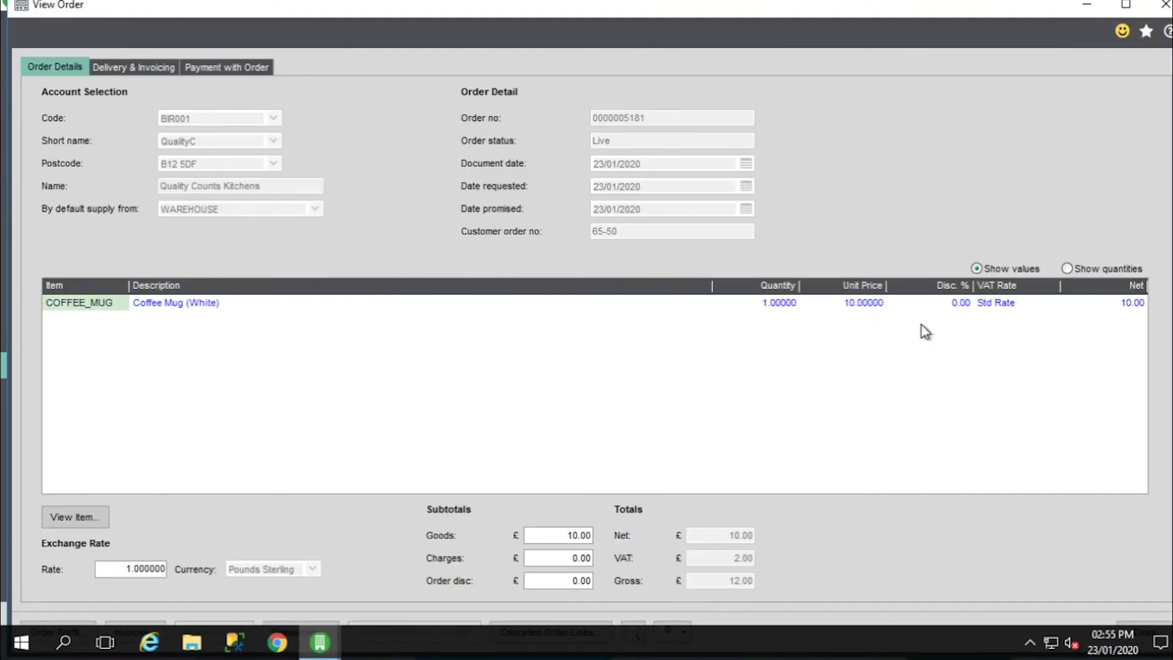
left_click(1076, 271)
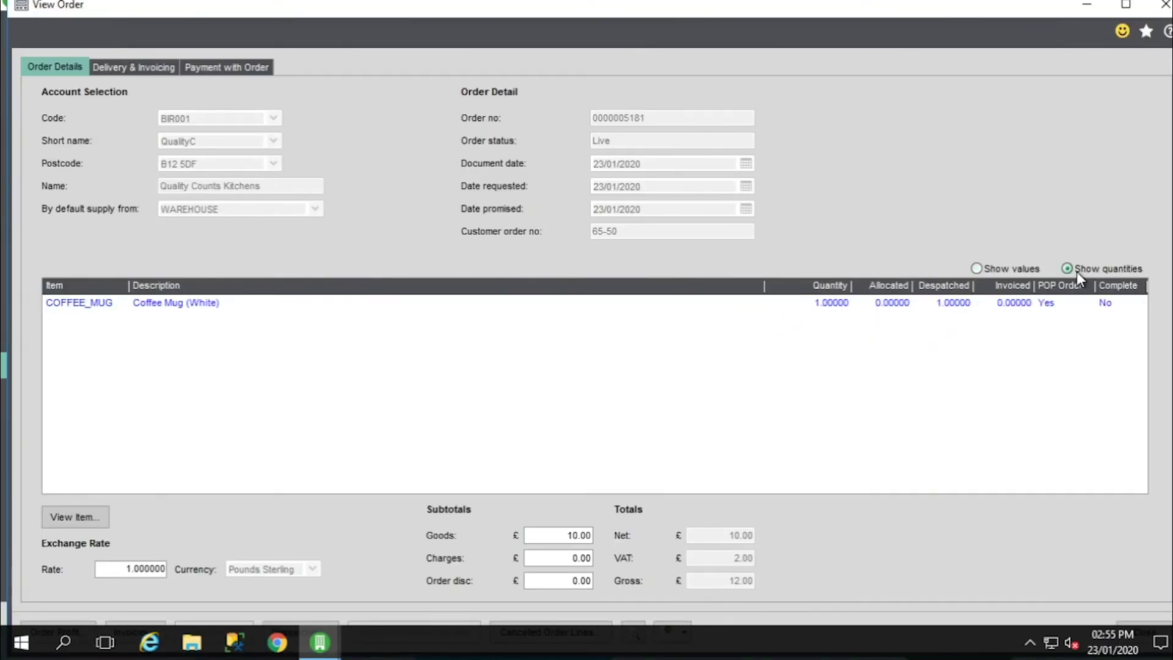
left_click(825, 305)
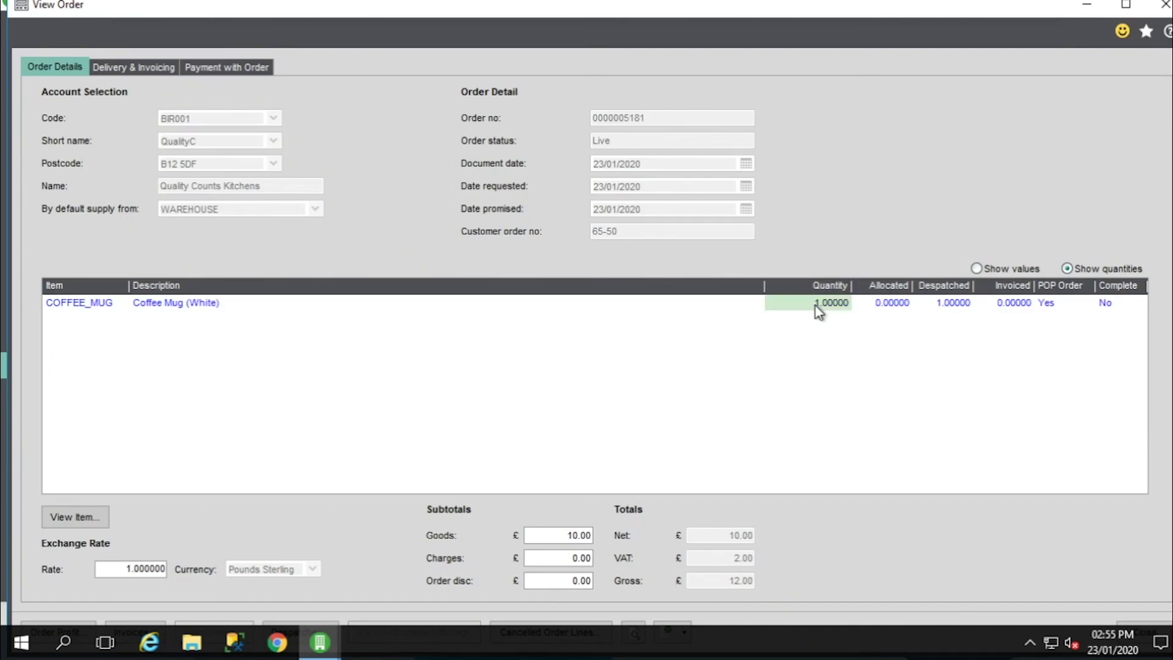
left_click(954, 303)
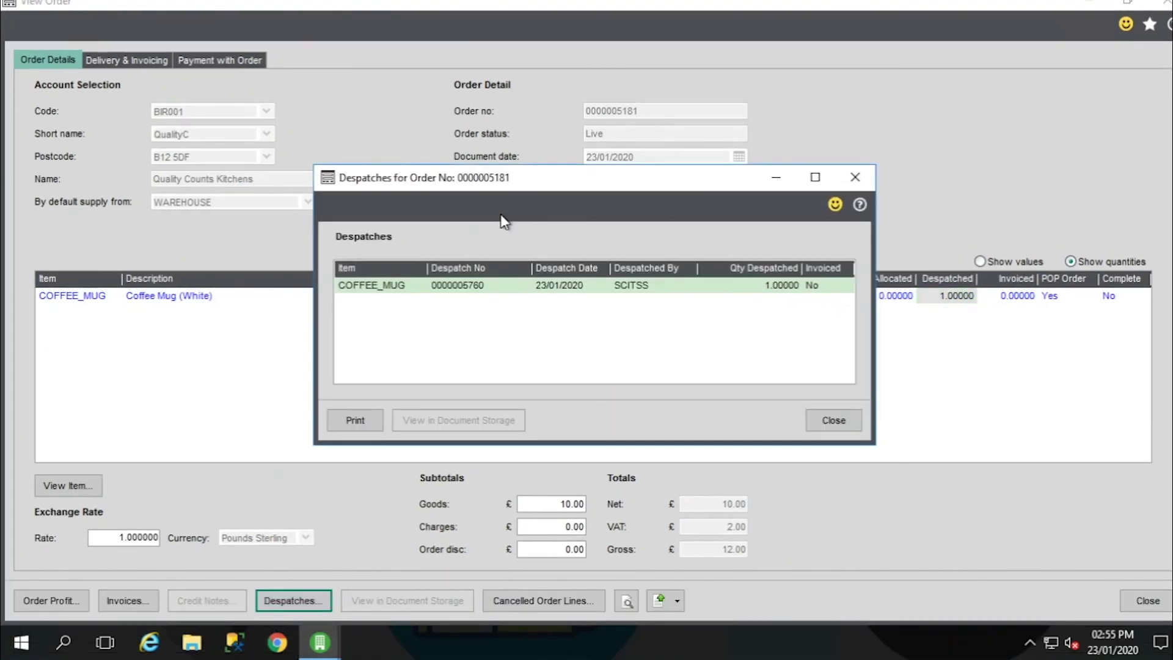
left_click(837, 420)
left_click(1145, 600)
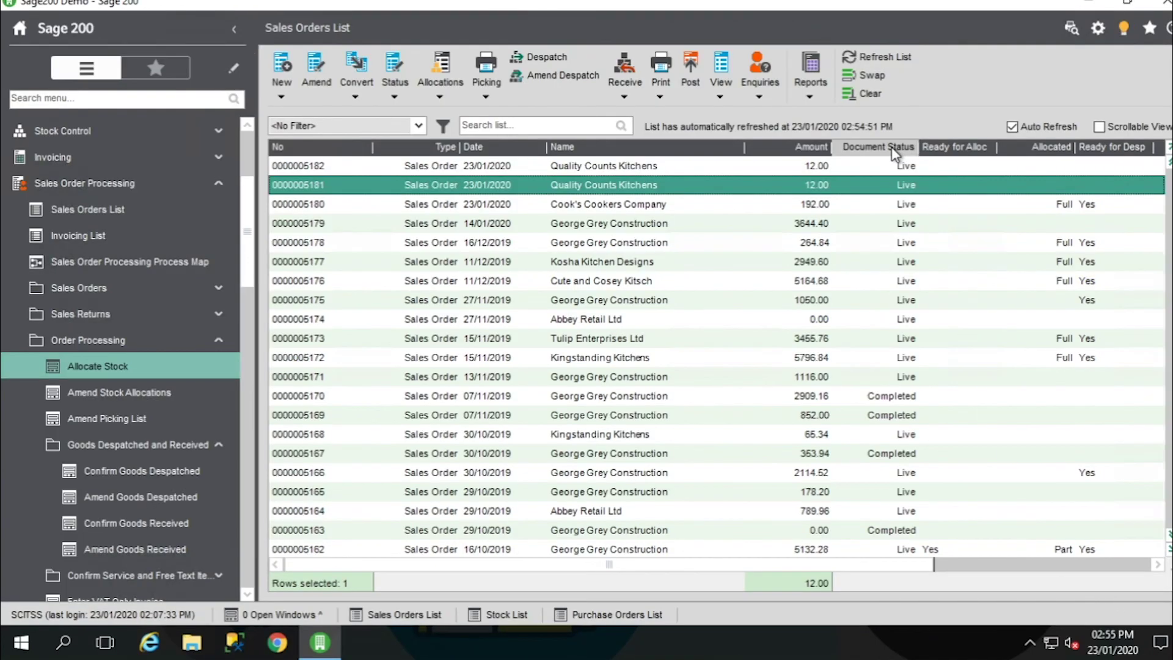